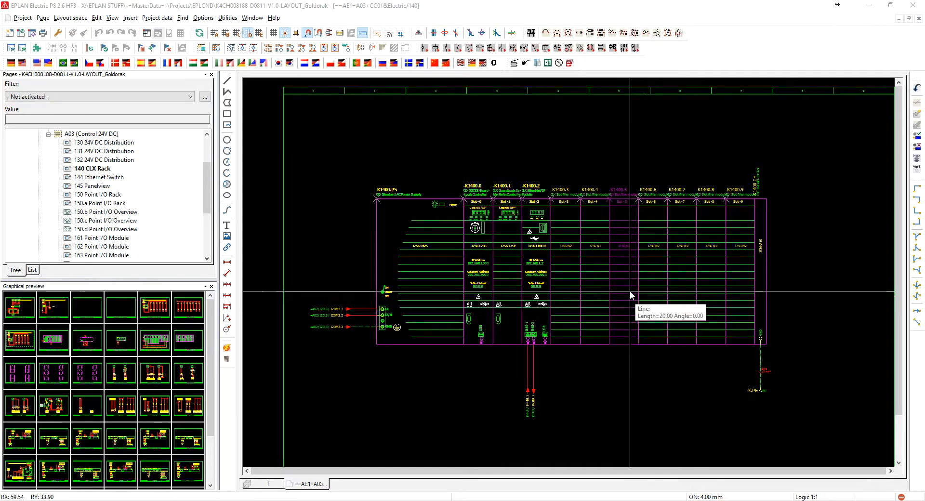
Open the properties of the chassis PLC box -K1400.CH and inspect its PLC type designation and module name
double_click(764, 249)
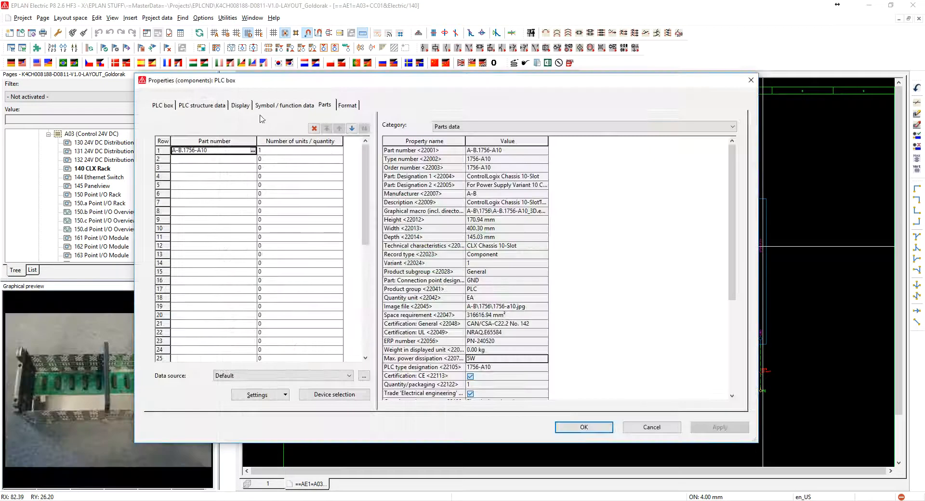
drag(296, 81, 409, 71)
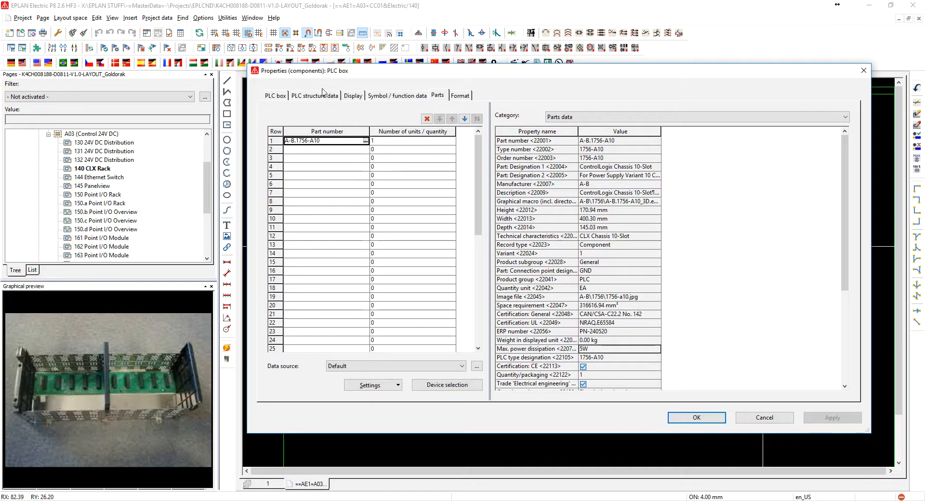
click(282, 98)
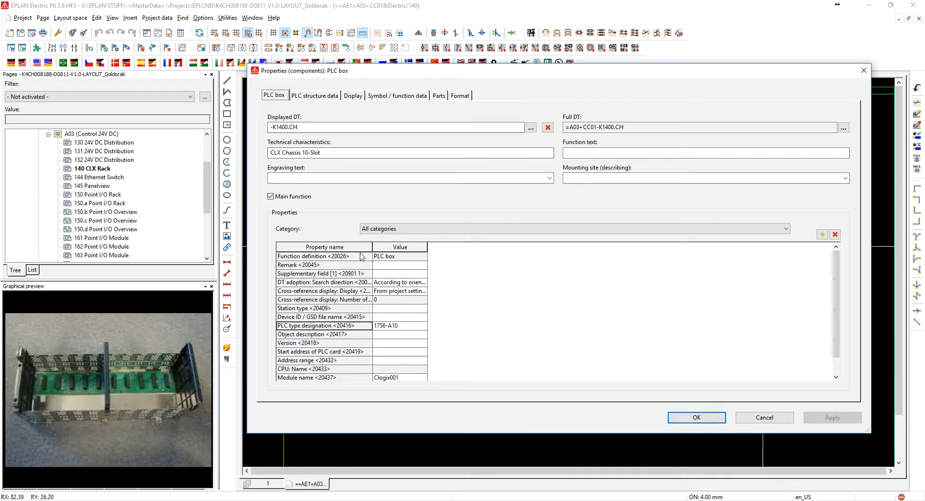
click(408, 327)
scroll(424, 338, down, 1)
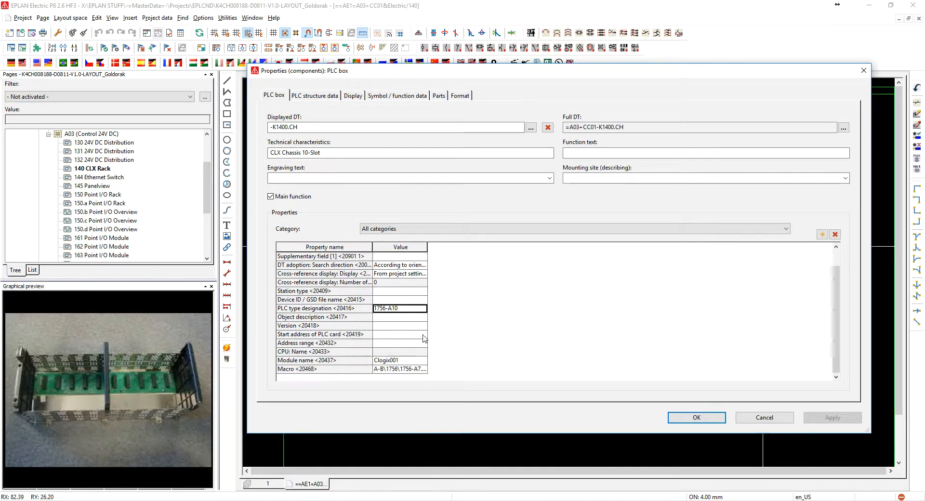
click(411, 361)
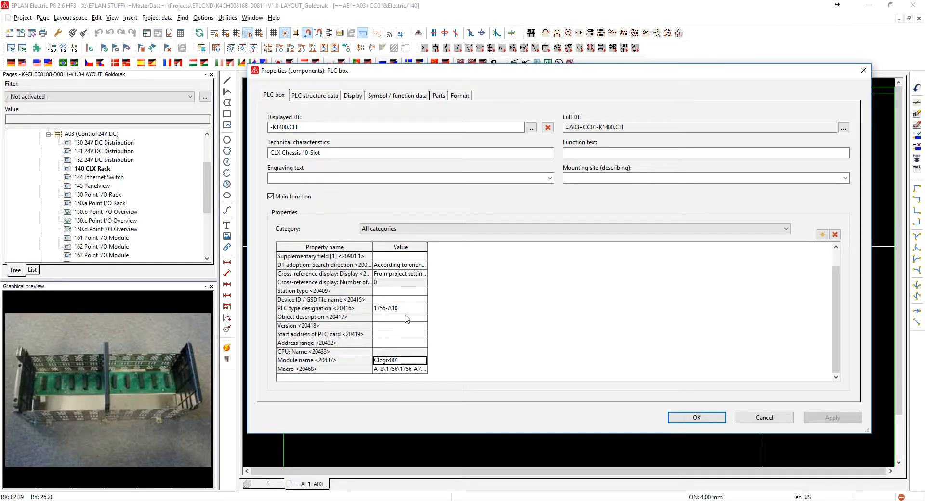
Review the chassis's configuration project, rack ID and assigned part data, and close its properties
click(316, 96)
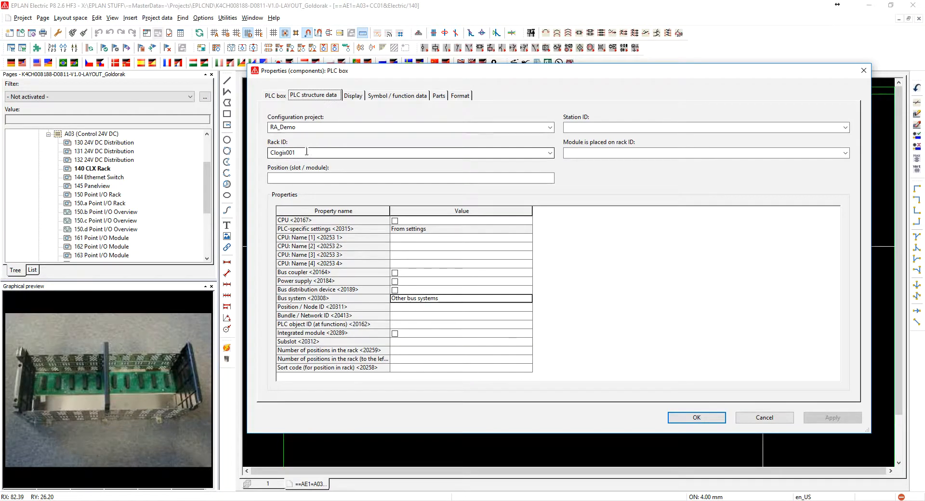
double_click(292, 154)
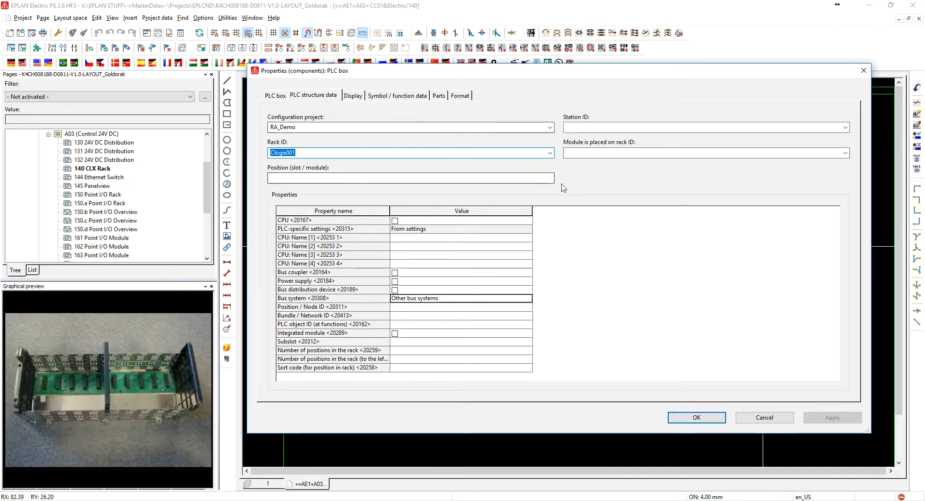
click(438, 96)
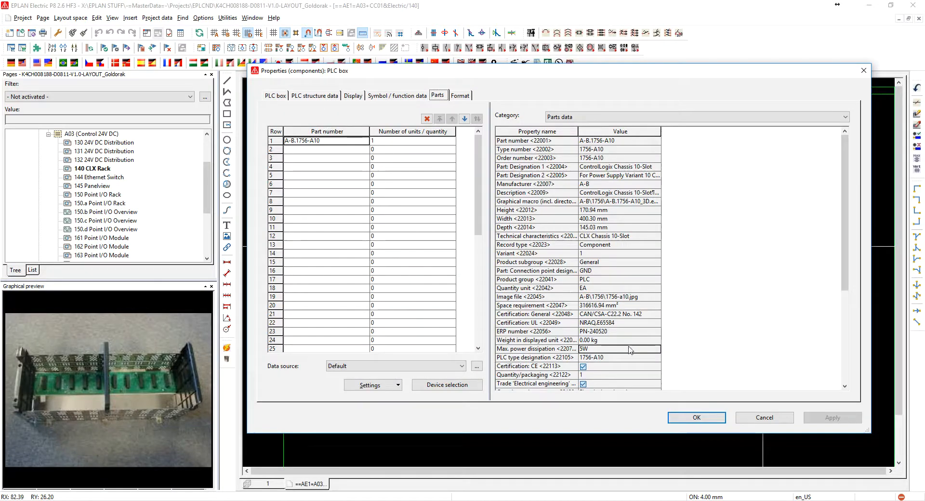
click(697, 418)
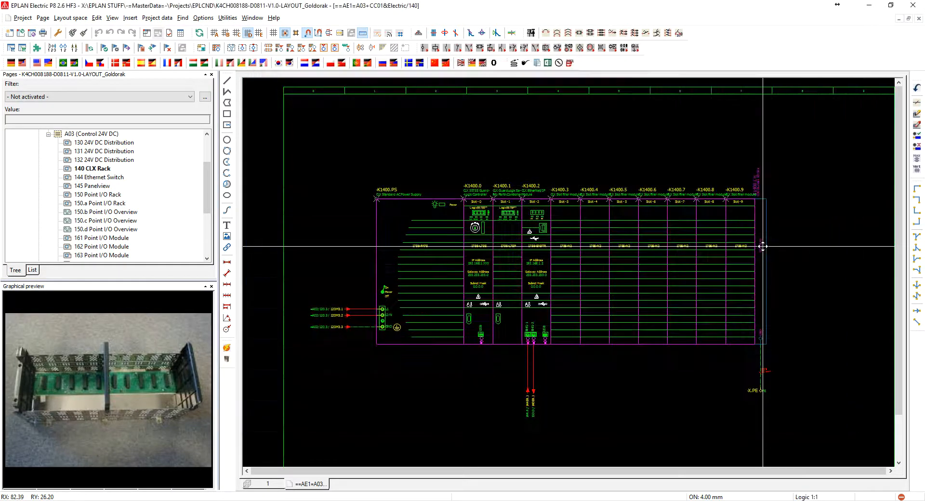
Examine the power supply -K1400.PS for its type designation, module name and PLC structure data
double_click(422, 251)
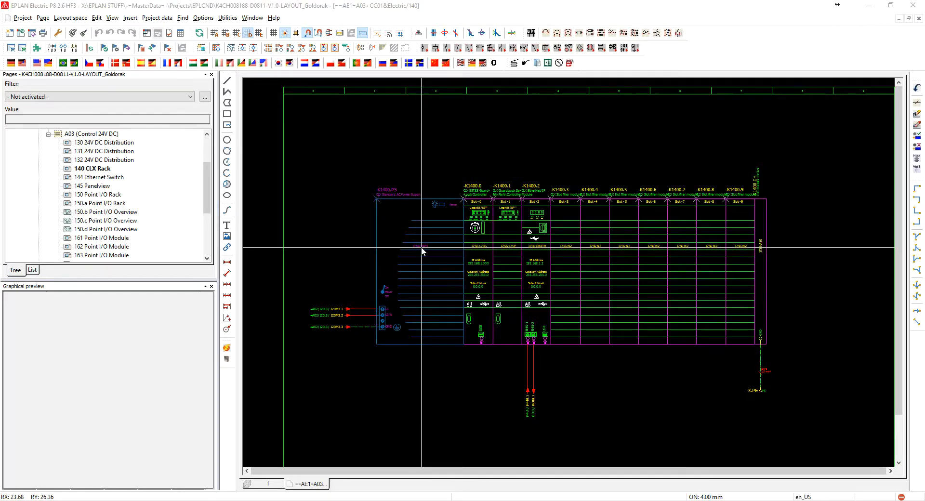
click(273, 96)
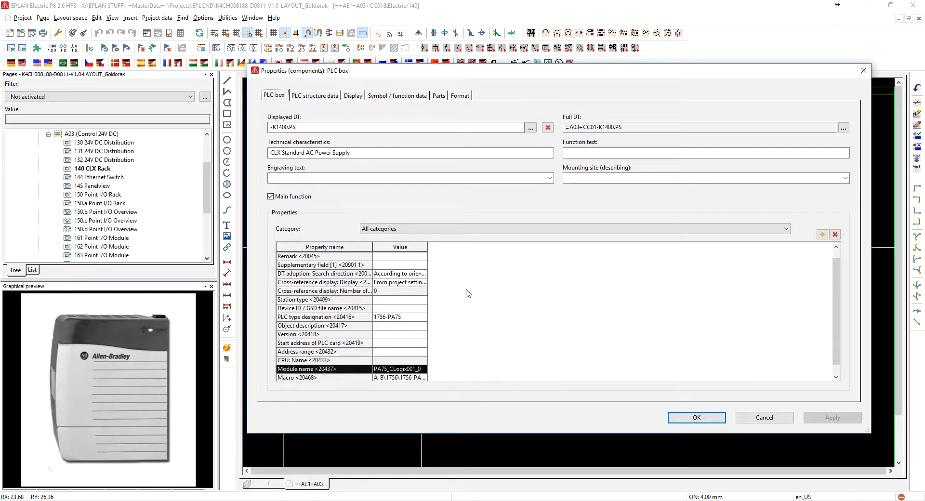
scroll(470, 292, down, 1)
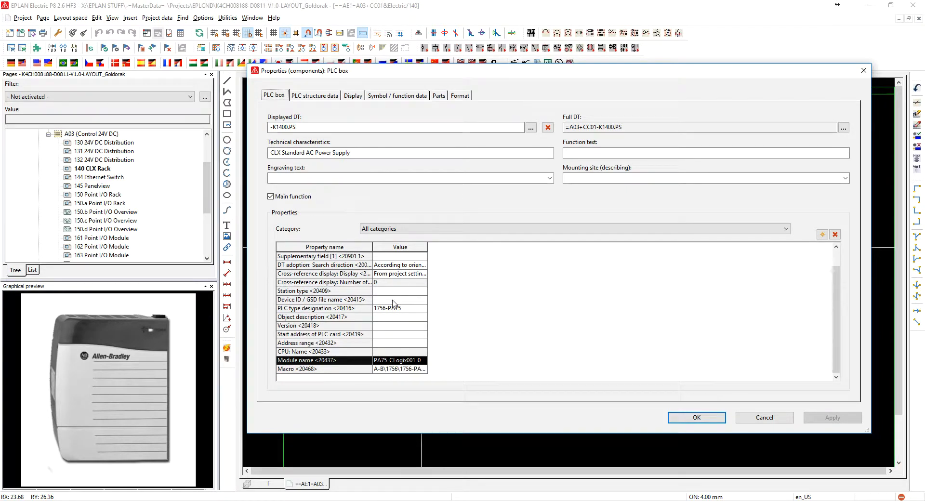
click(314, 96)
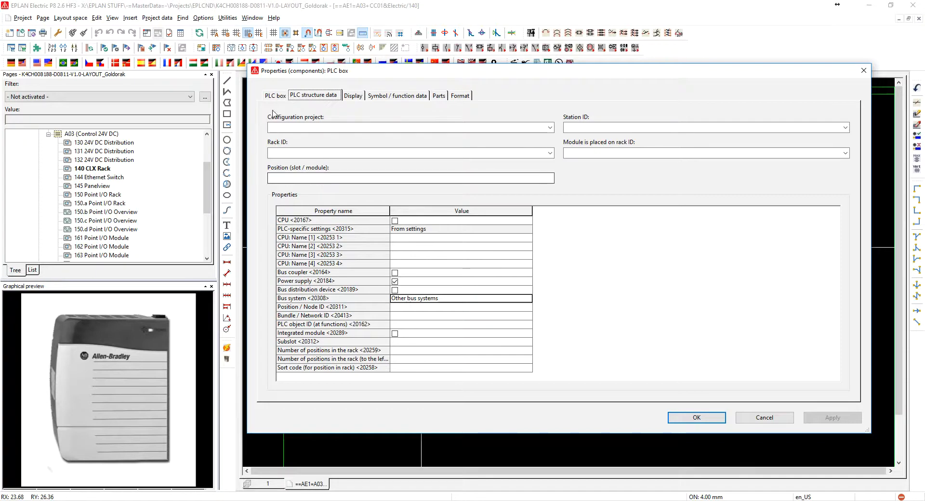
click(281, 96)
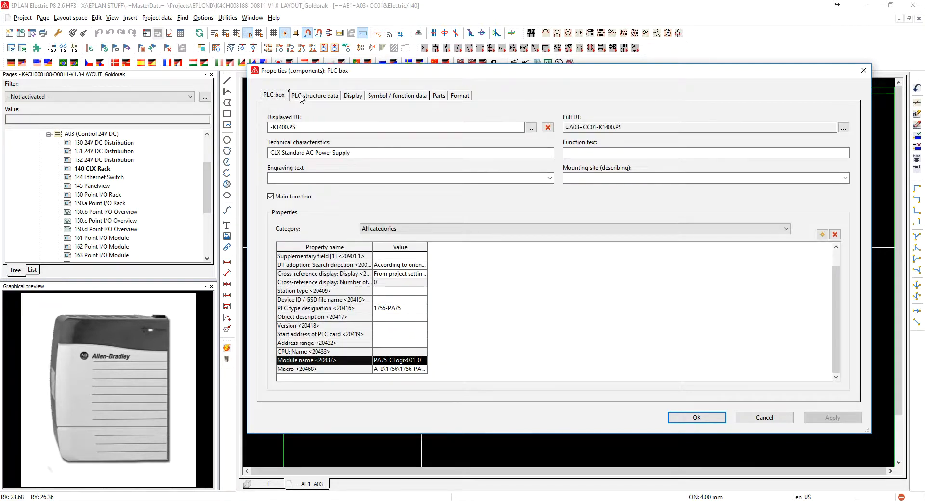
click(301, 97)
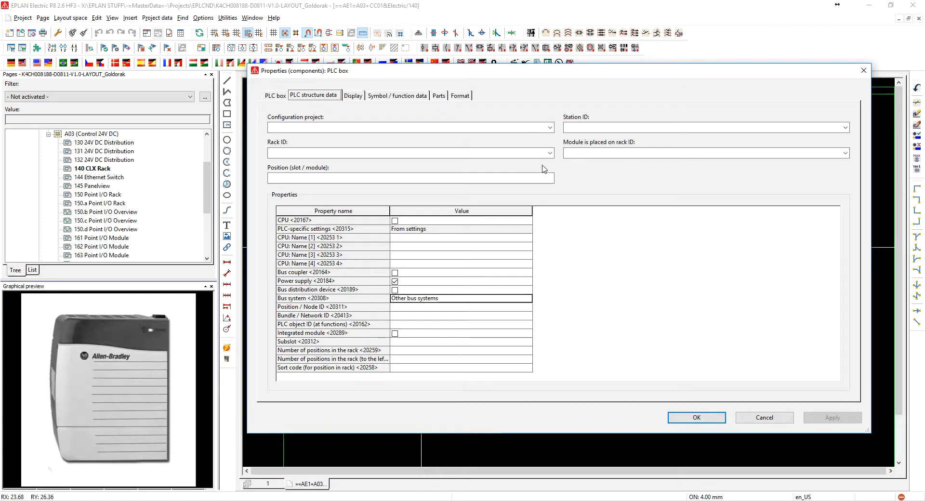
click(697, 418)
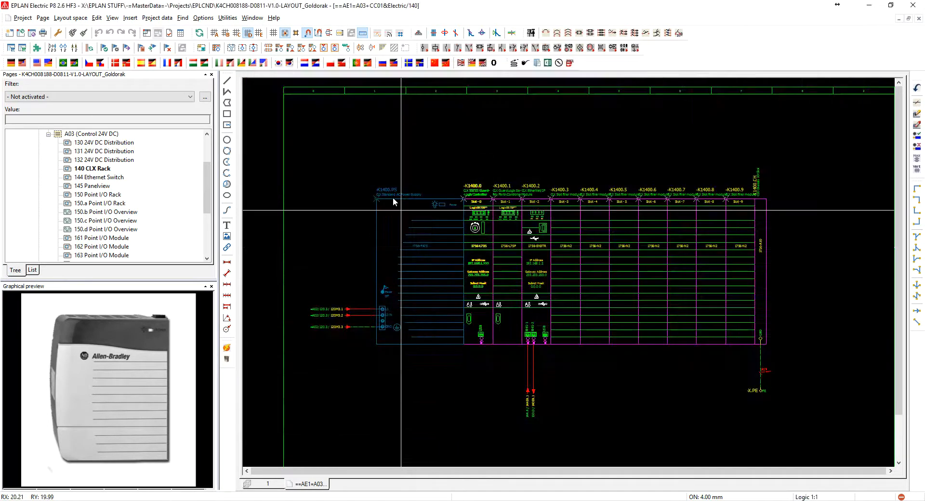
Compare the configuration project entries in the PLC structure data of the chassis and the power supply
double_click(762, 202)
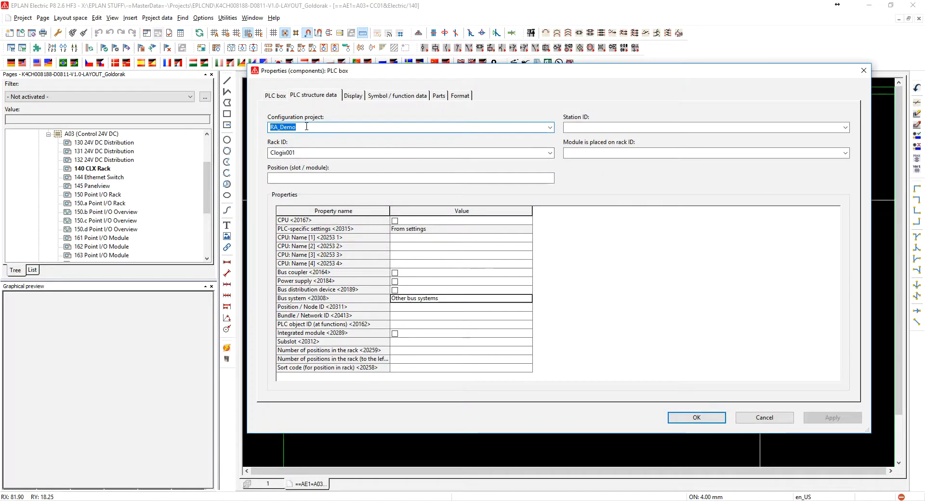
drag(308, 128, 268, 126)
click(304, 128)
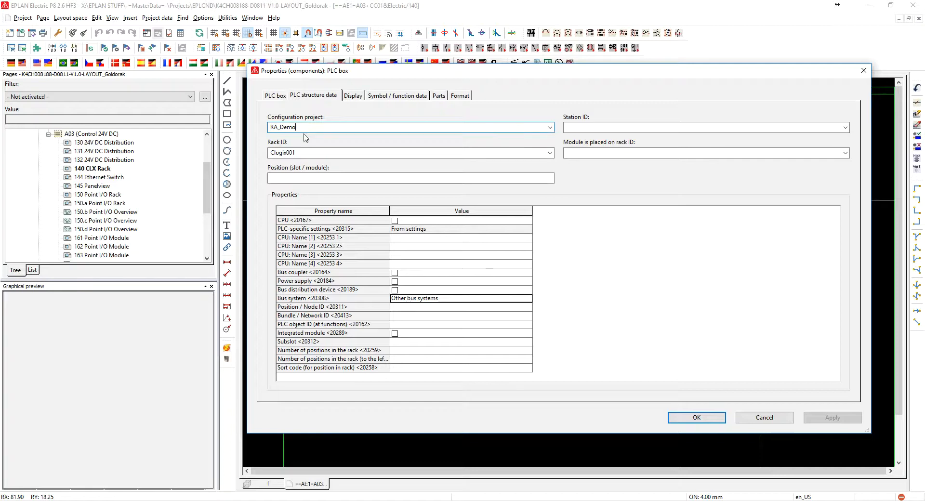
click(746, 420)
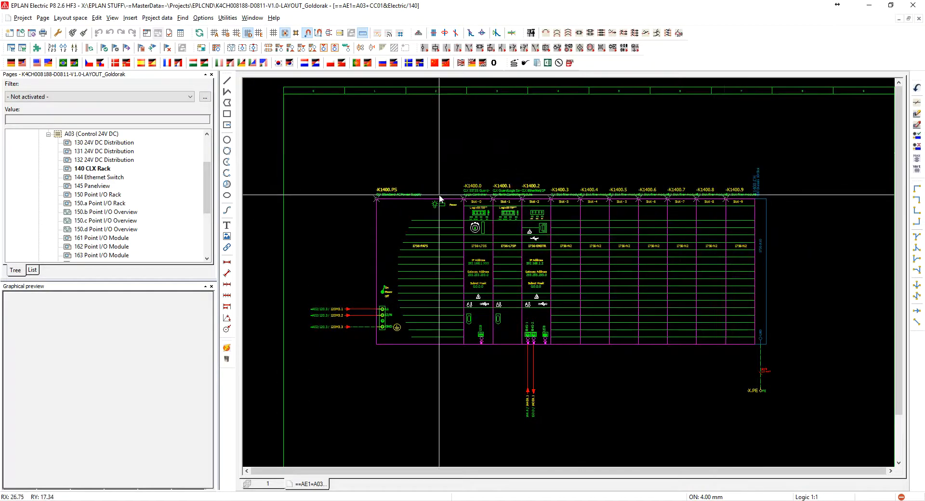
double_click(436, 200)
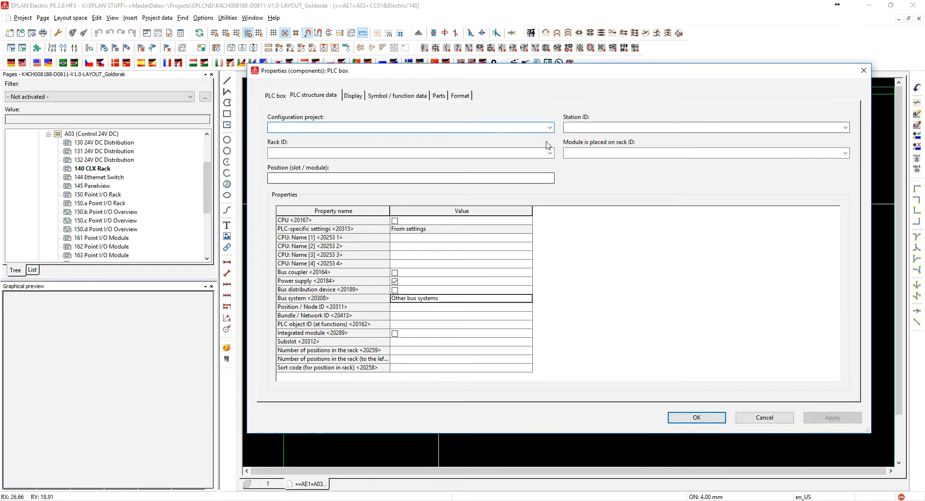
click(756, 419)
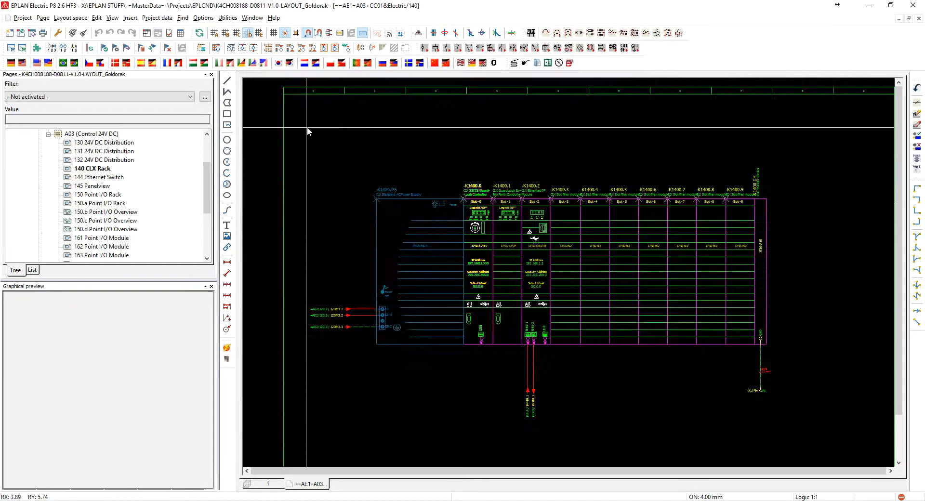
Open the properties of the slot 0 controller -K1400.0 and inspect its PLC type designation and module name
double_click(472, 192)
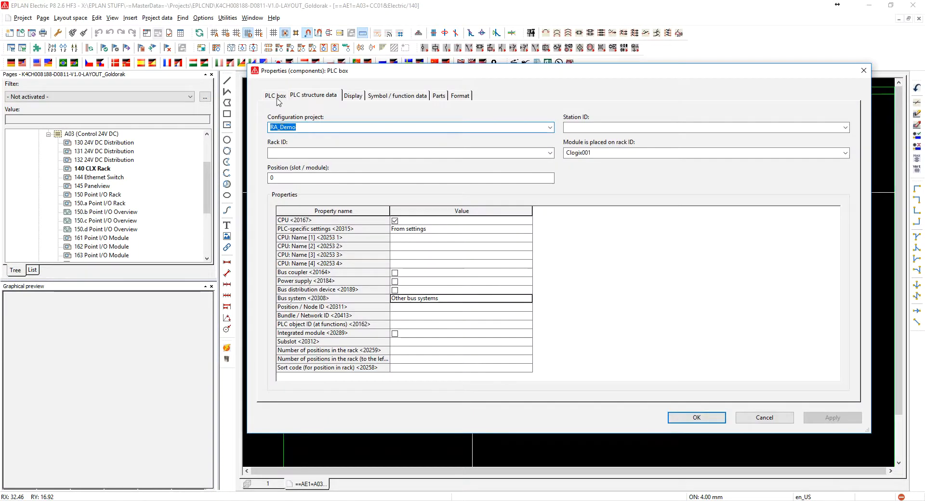
click(283, 97)
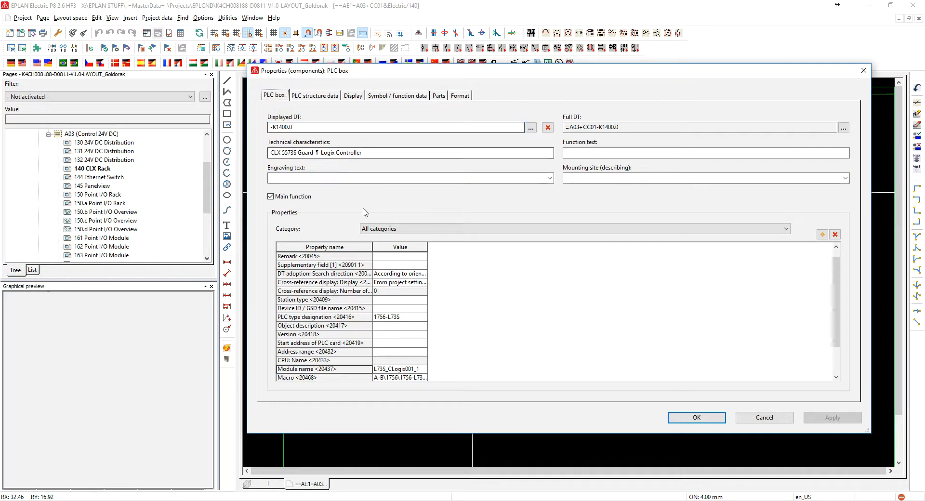
click(404, 317)
scroll(432, 335, down, 2)
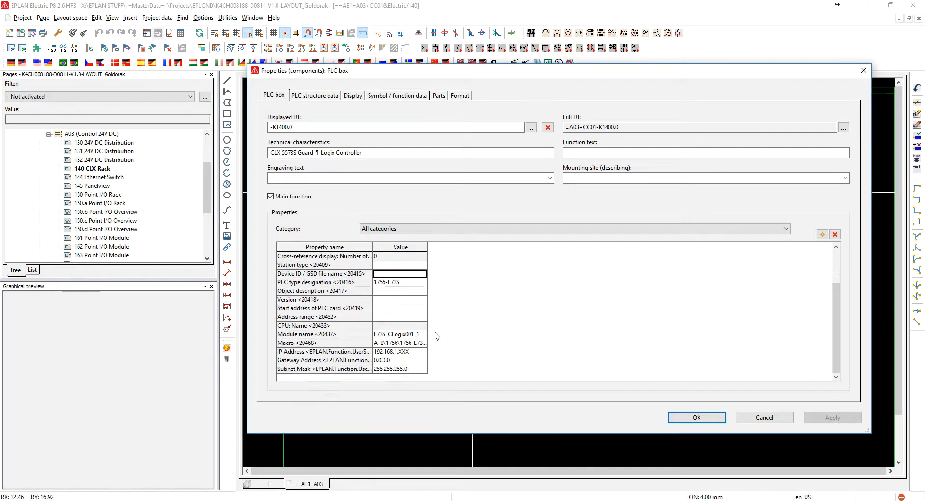
click(396, 336)
scroll(396, 338, up, 3)
Review the slot 0 controller's rack placement, slot position and configuration project, and close its properties
click(331, 96)
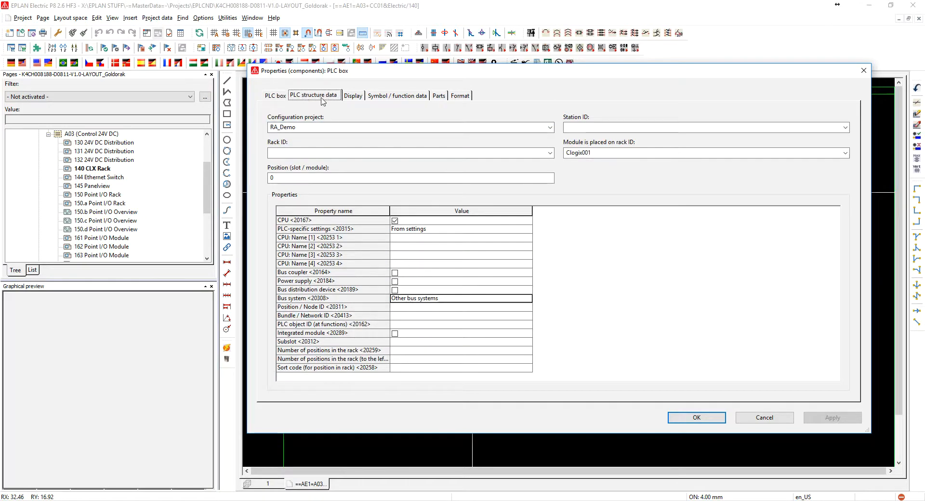
click(613, 152)
click(611, 152)
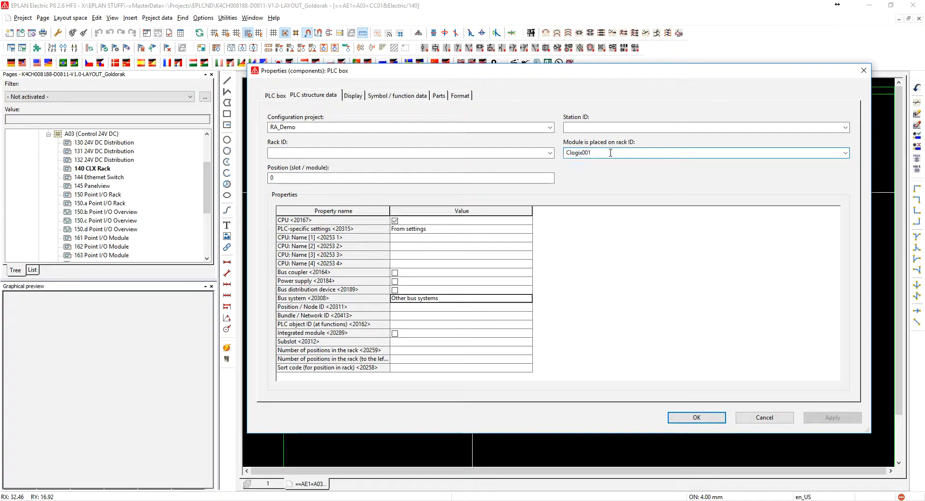
click(297, 179)
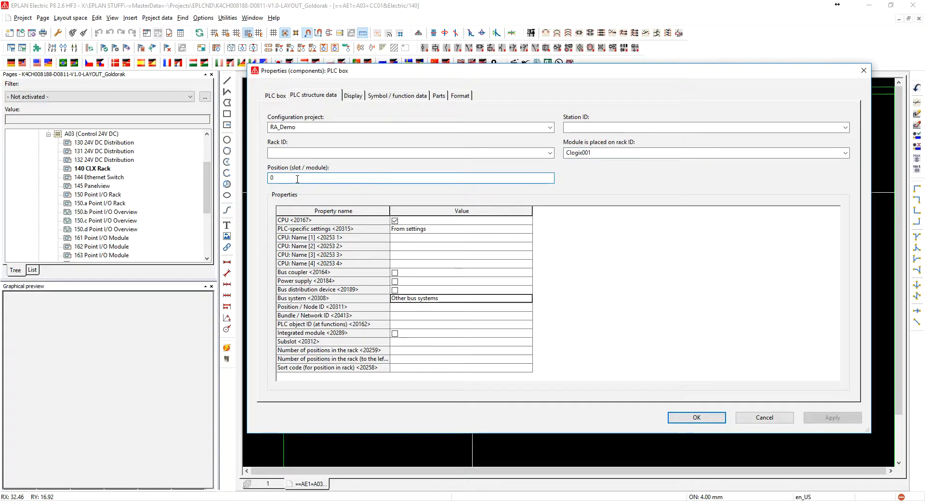
click(304, 126)
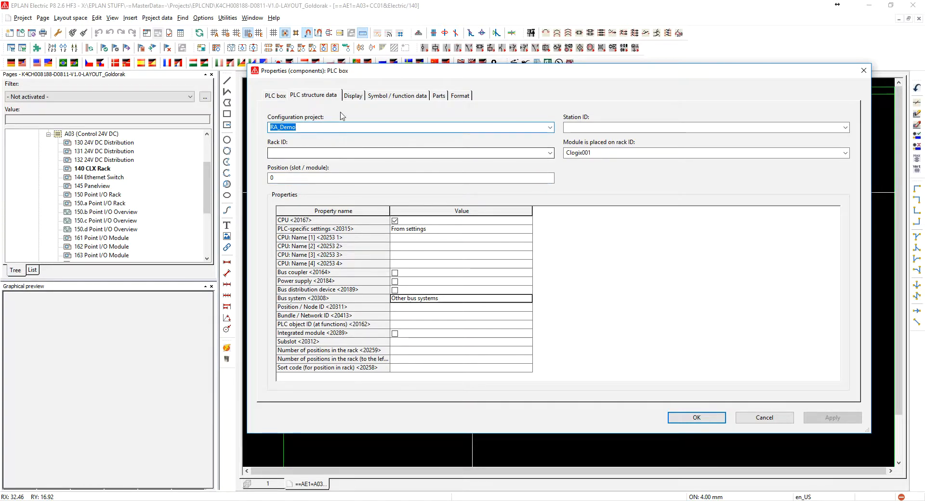
click(697, 418)
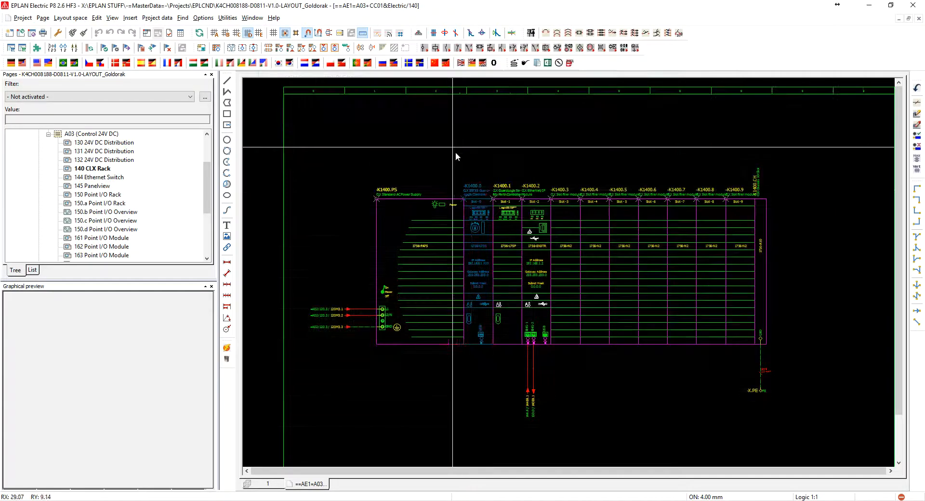
Check the slot 1 safety partner -K1400.1 for its PLC structure data, type designation and module name
double_click(510, 197)
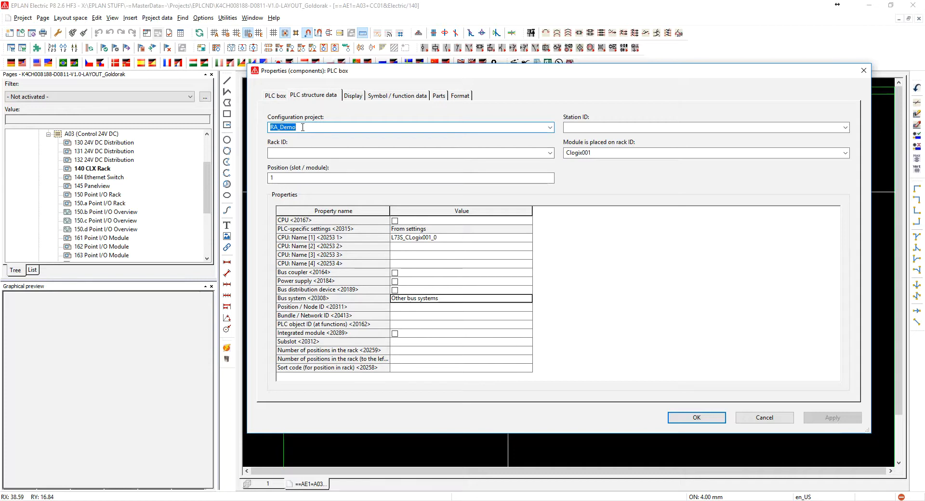
click(275, 96)
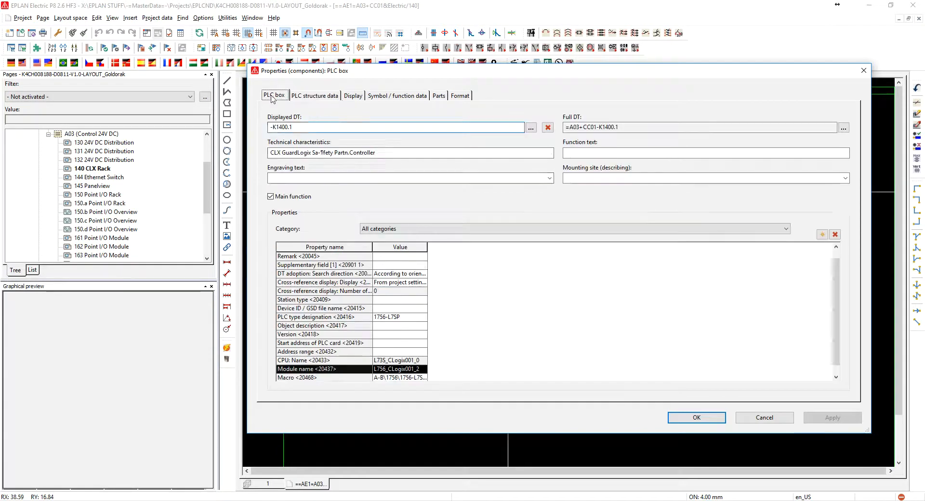
click(408, 317)
click(415, 369)
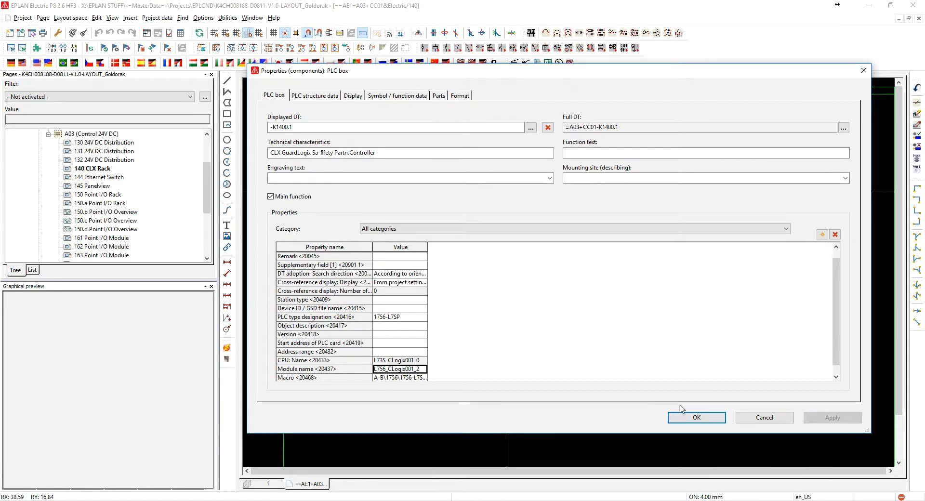
click(765, 418)
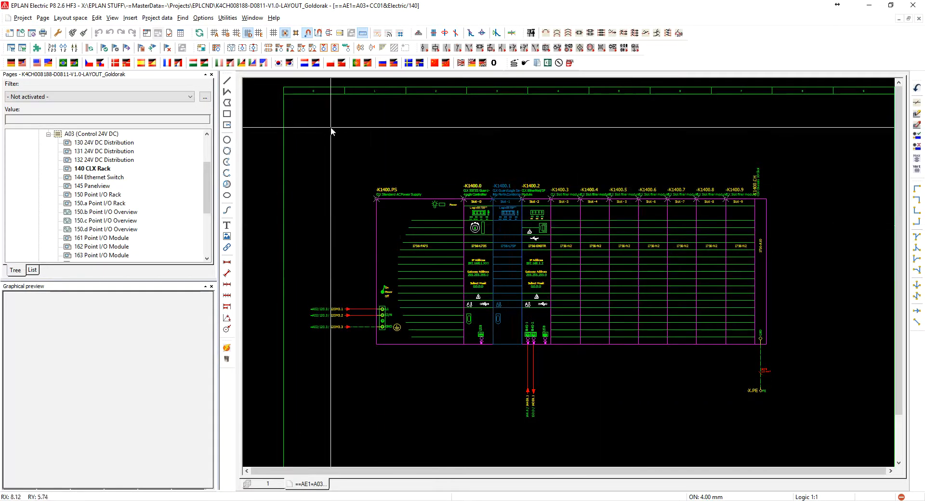
Open the PLC navigator for the project
click(163, 20)
mouse_move(184, 80)
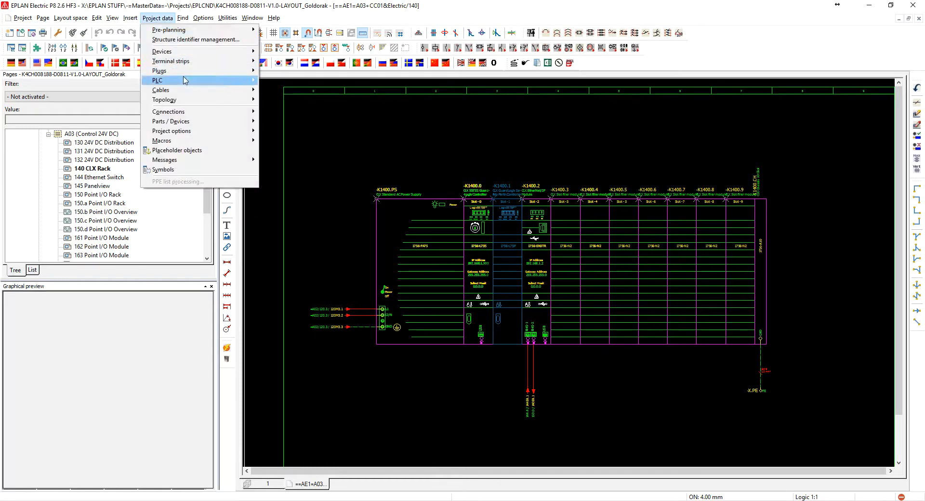
click(281, 80)
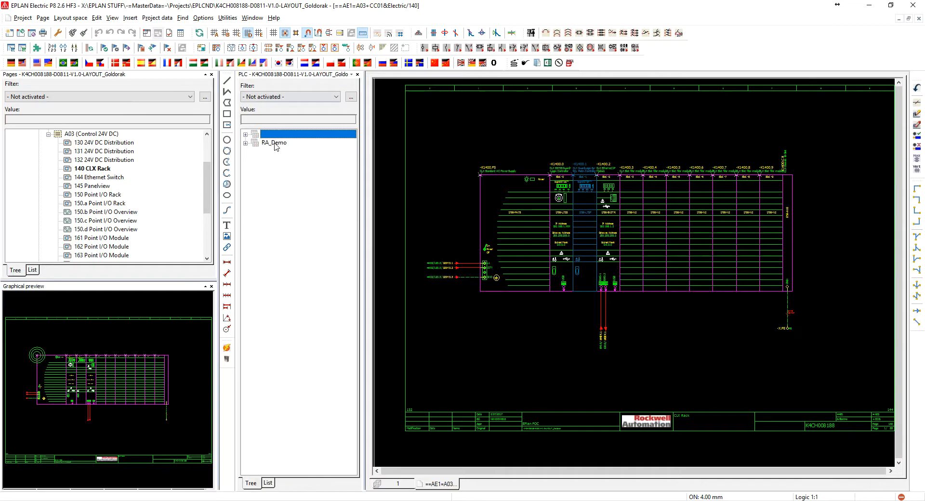
Expand the RA_Demo configuration project and its rack -K1400.CH, and filter the PLC navigator to Main functions
click(276, 144)
click(245, 144)
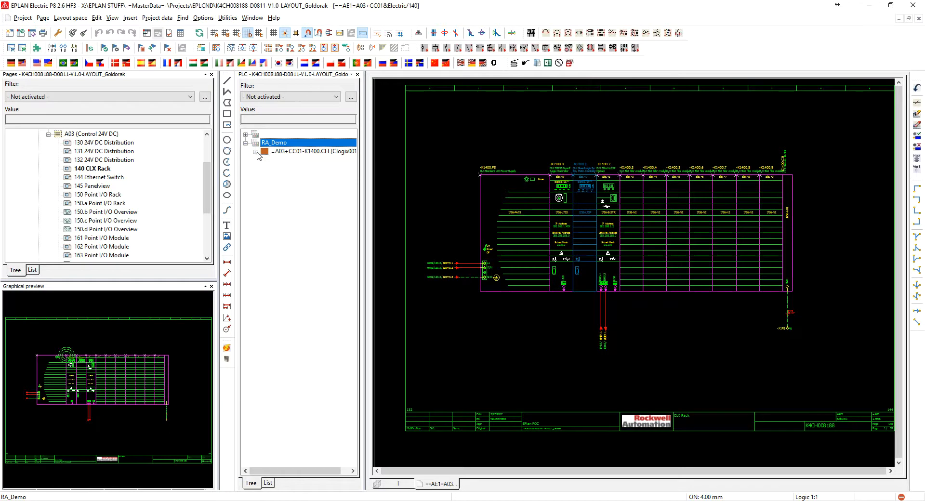
click(255, 152)
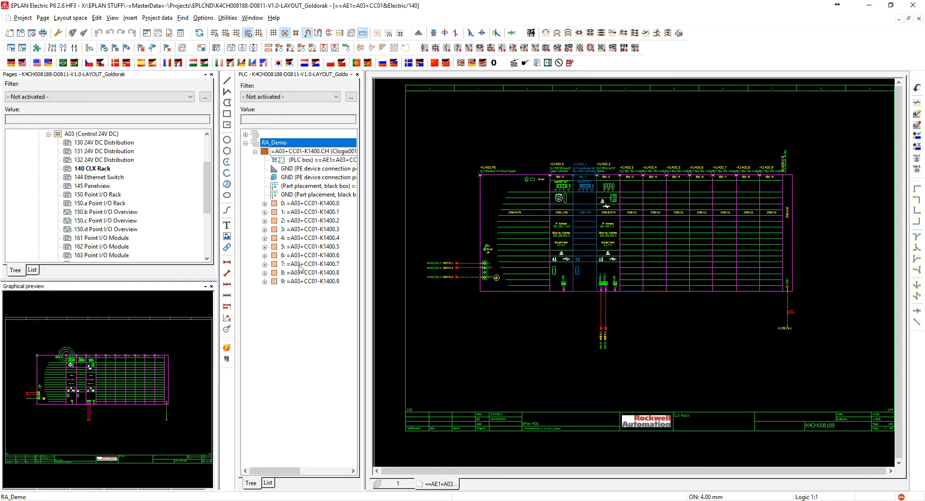
click(301, 97)
click(299, 164)
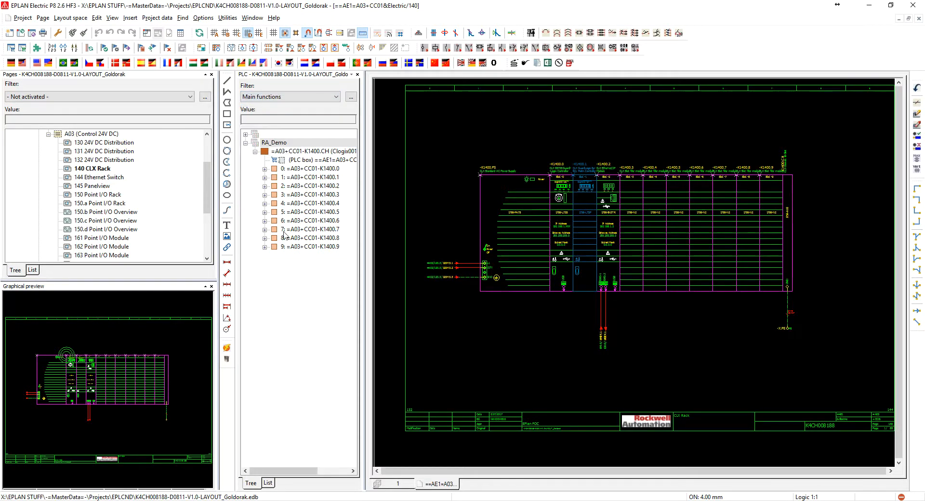
Check the PLC boxes under rack slots 0, 1 and 2, and collapse the rack -K1400.CH again
click(265, 169)
click(265, 186)
click(265, 203)
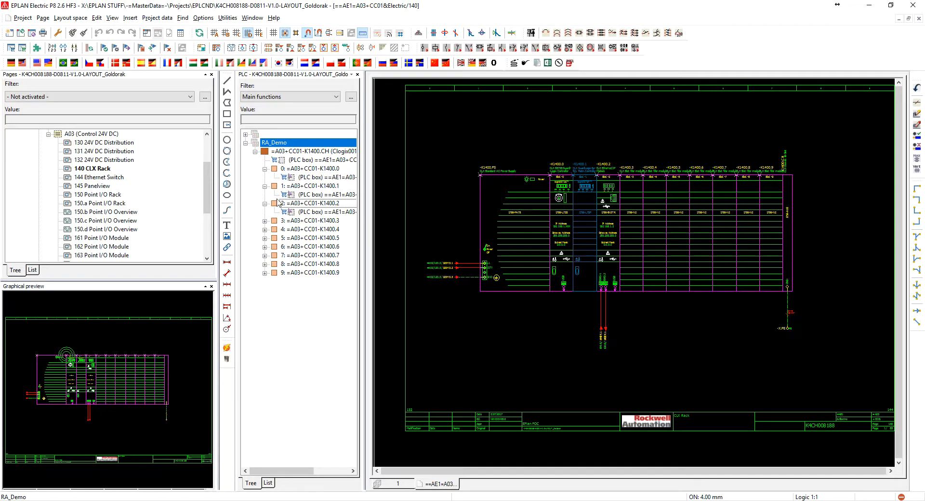
click(264, 169)
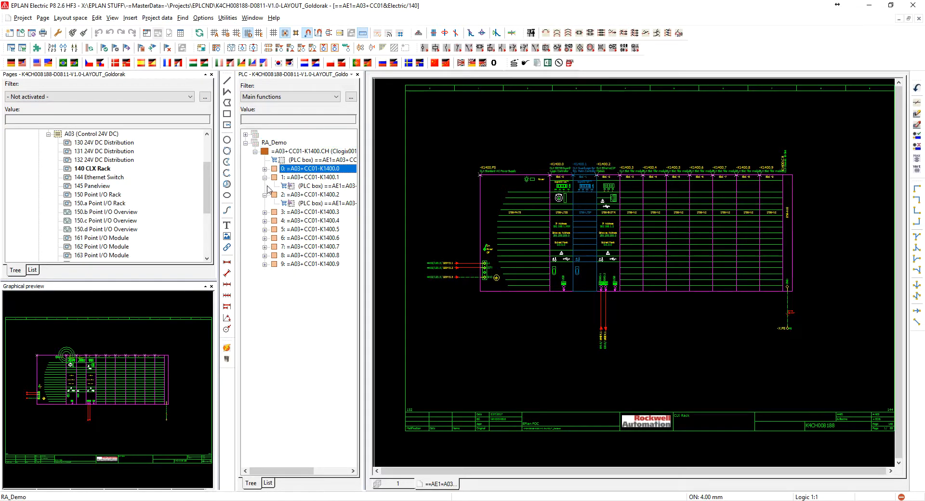
click(264, 178)
click(255, 151)
Look through the unnamed configuration project, including the devices under -K1500, and collapse it again
click(256, 134)
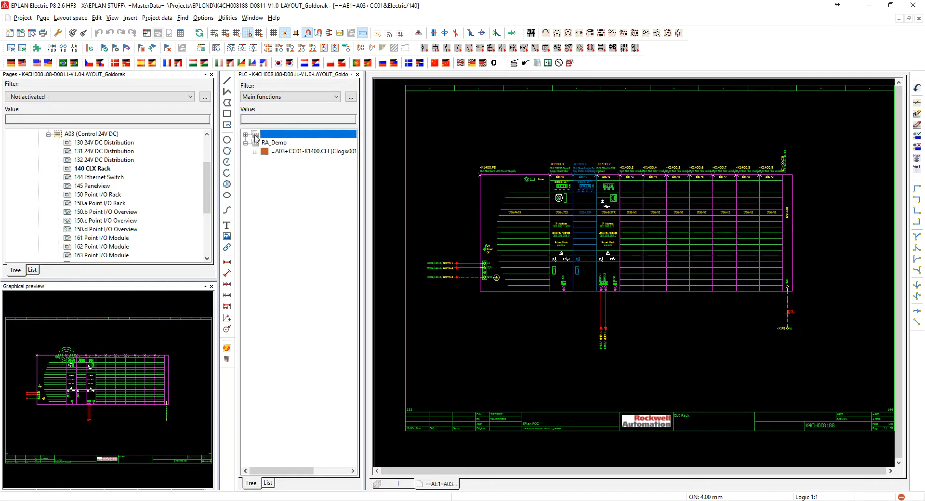
click(246, 135)
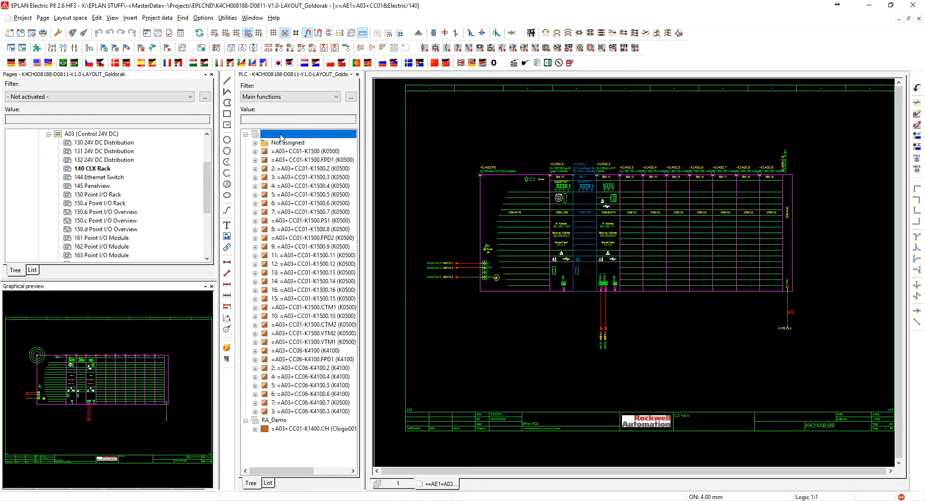
click(285, 143)
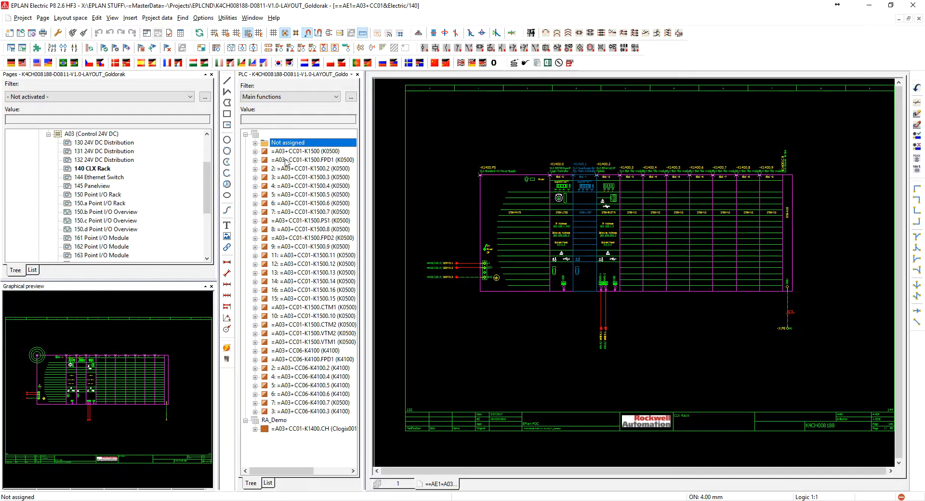
click(287, 152)
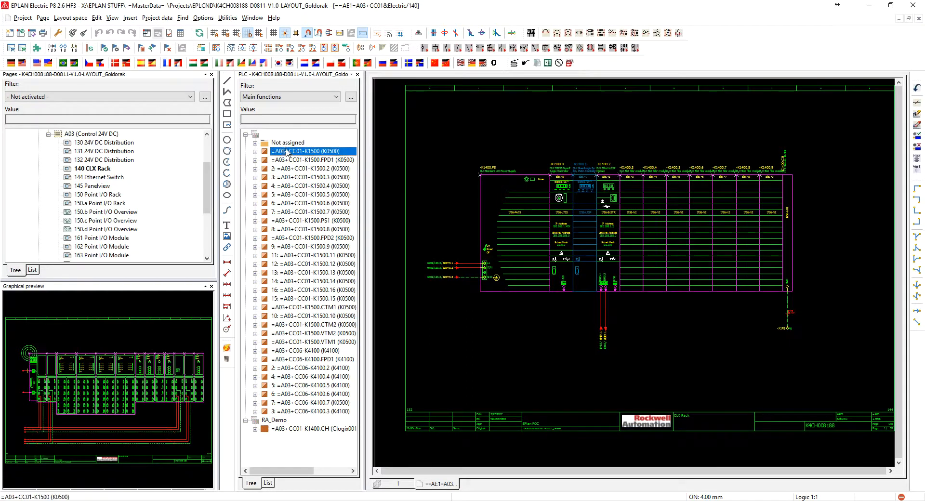
click(255, 152)
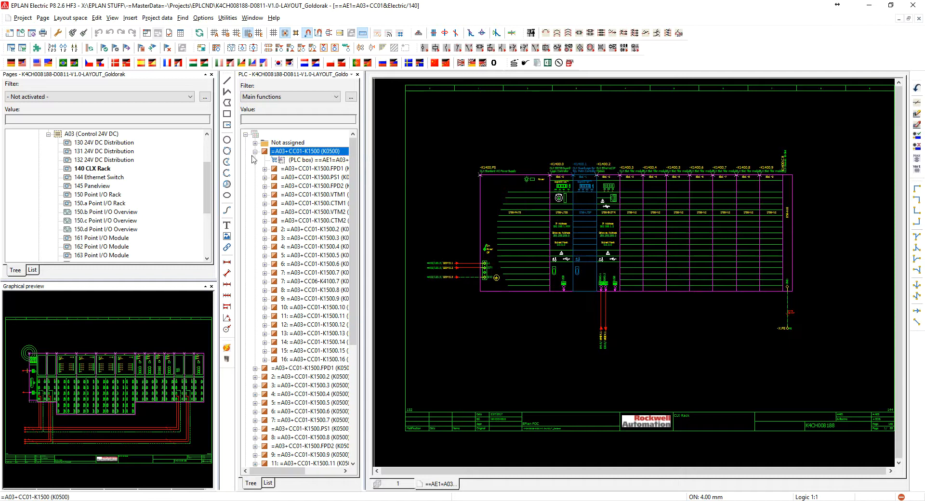
click(255, 152)
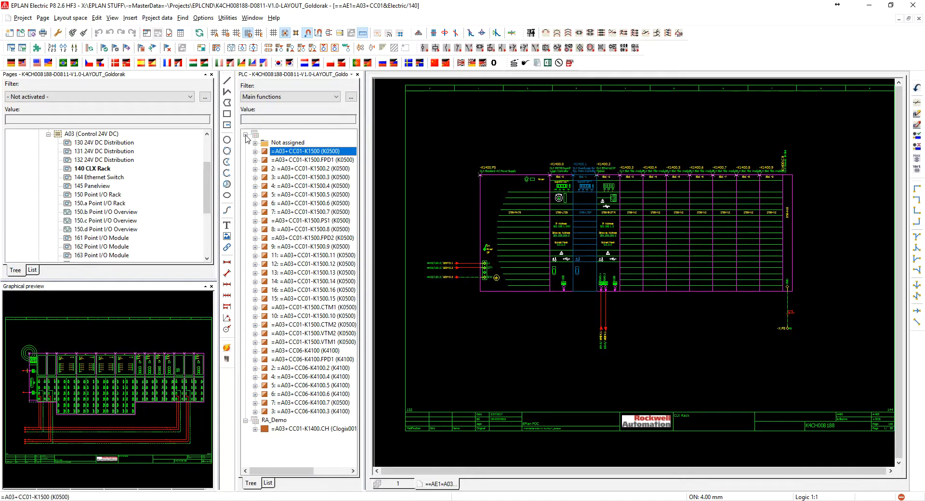
click(246, 135)
Export the PLC data of the RA_Demo configuration project in English (USA) and the RSLogix Architect V20 / V21 format
click(273, 143)
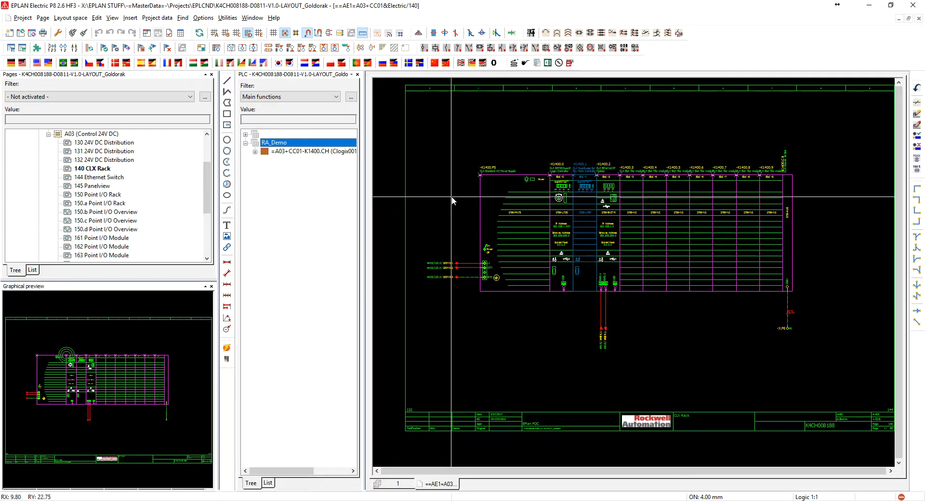
click(155, 20)
mouse_move(174, 82)
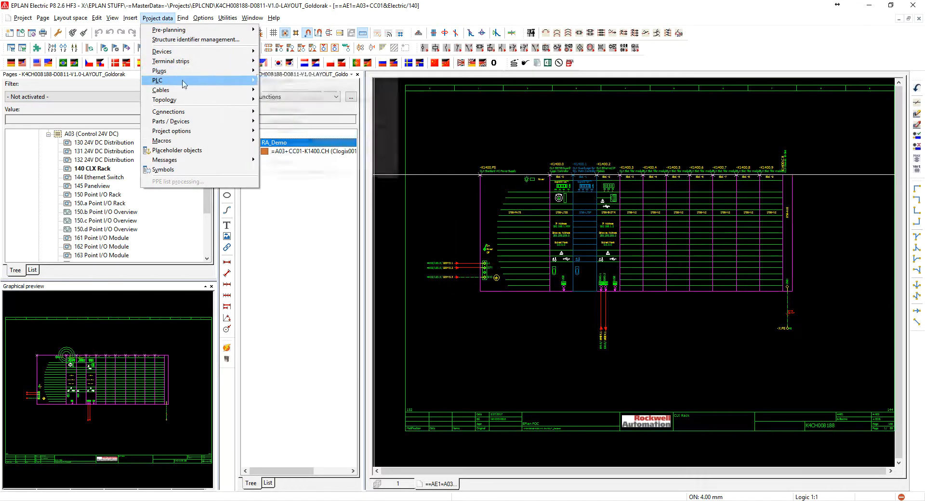
click(292, 122)
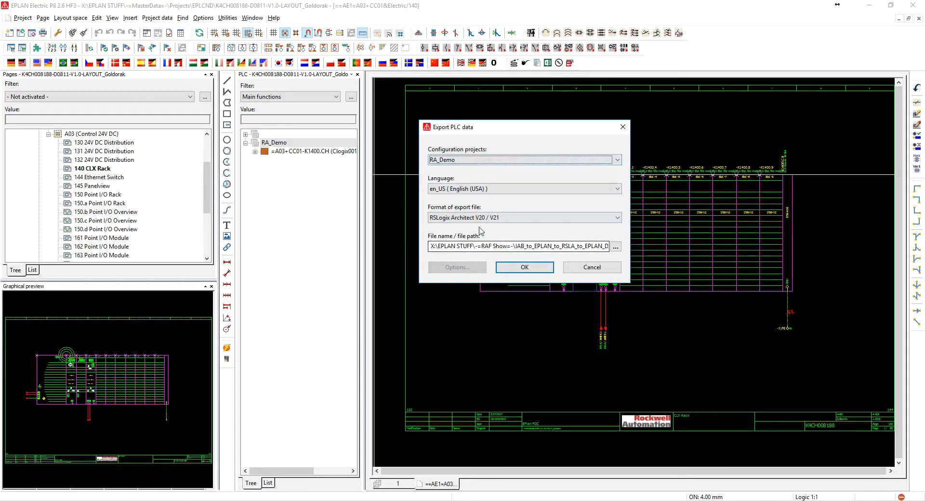
click(492, 159)
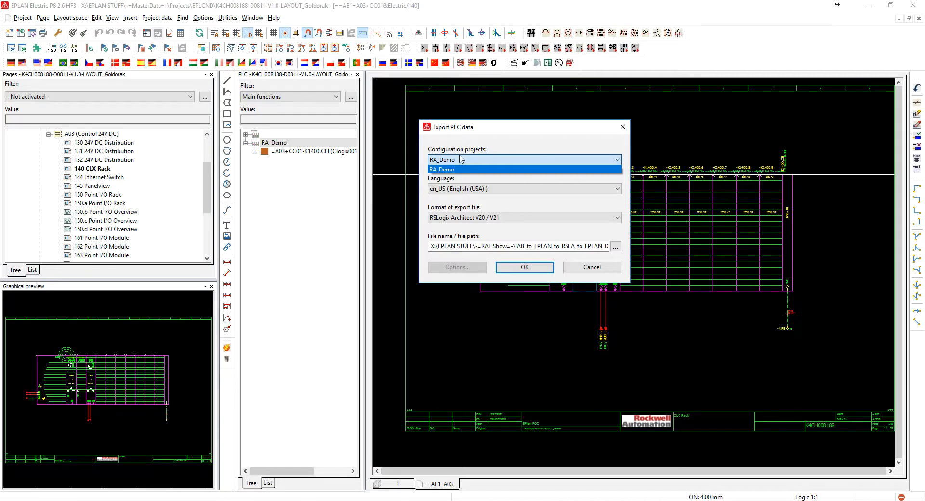
click(513, 203)
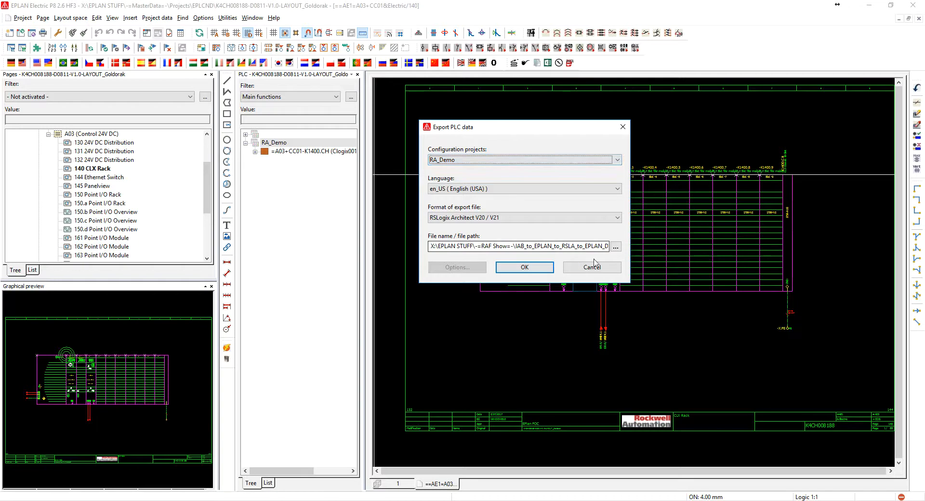
click(506, 268)
click(488, 218)
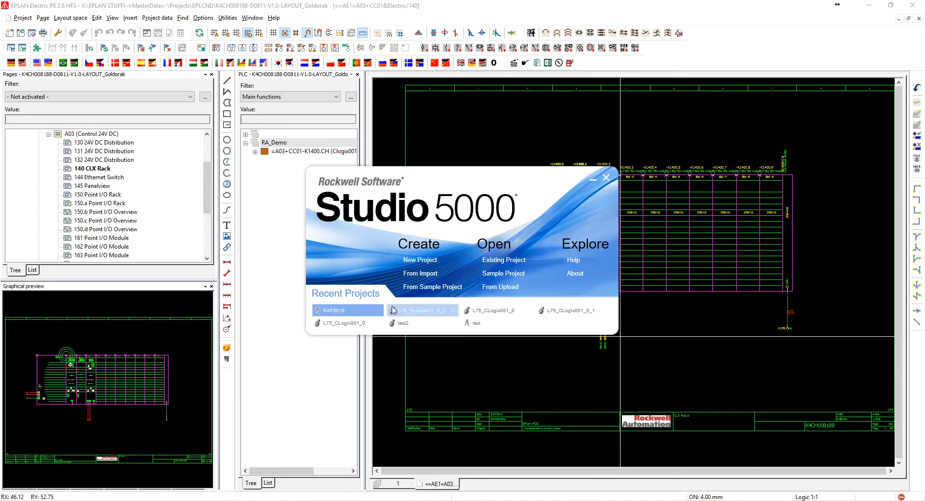
Open the recent project RAF2016 in Studio 5000, and copy the configuration project name RA_Demo from the slot 0 controller's structure data in EPLAN
click(331, 311)
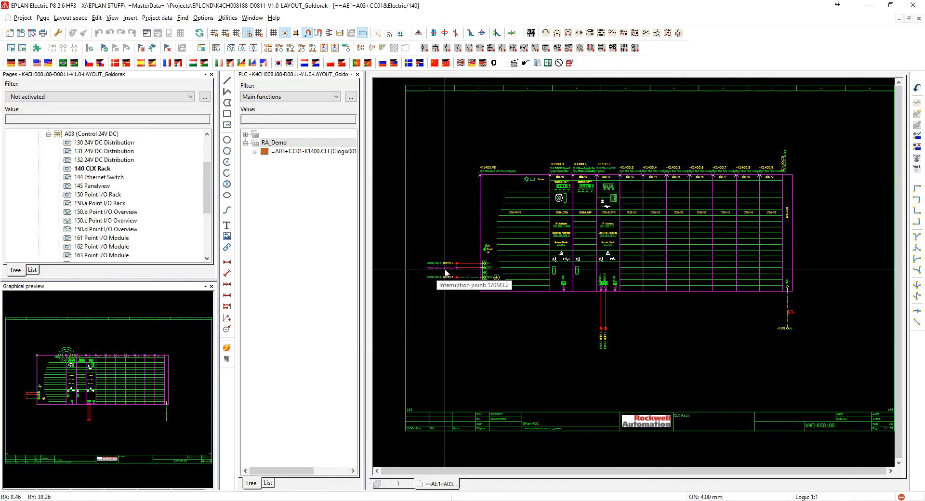
double_click(561, 169)
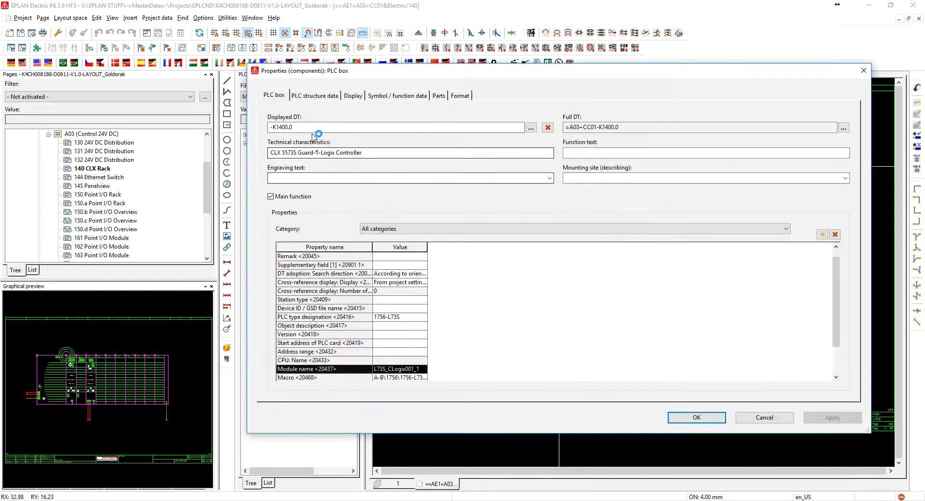
click(313, 95)
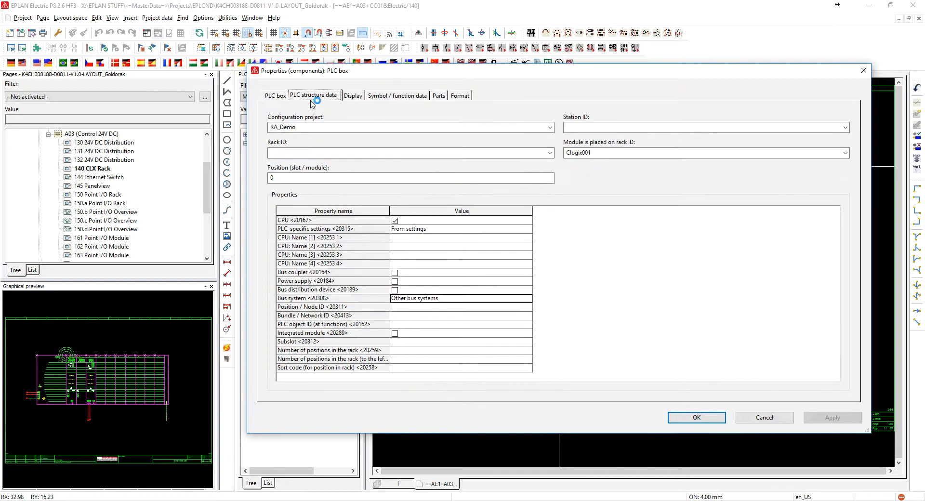
double_click(303, 129)
right_click(281, 129)
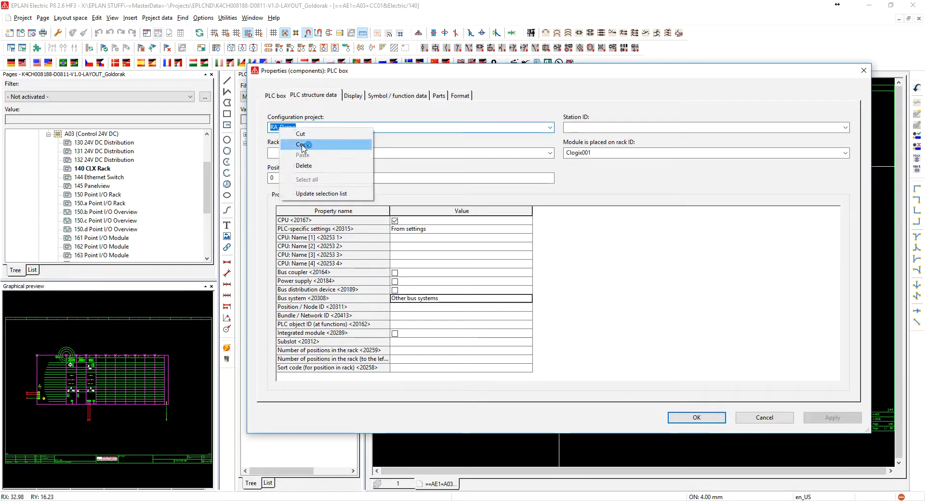
click(302, 145)
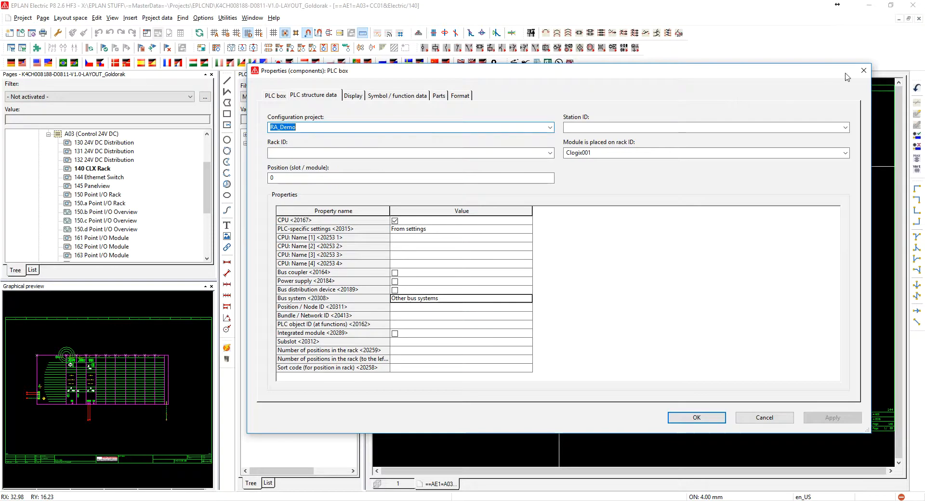
click(863, 73)
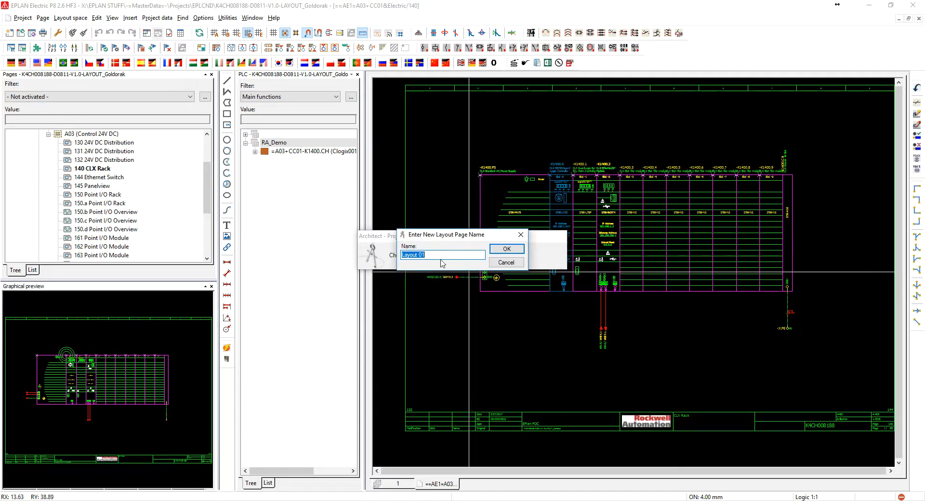
Name the new Architect layout page RA_Demo using the copied configuration project name
right_click(415, 258)
click(431, 295)
click(504, 251)
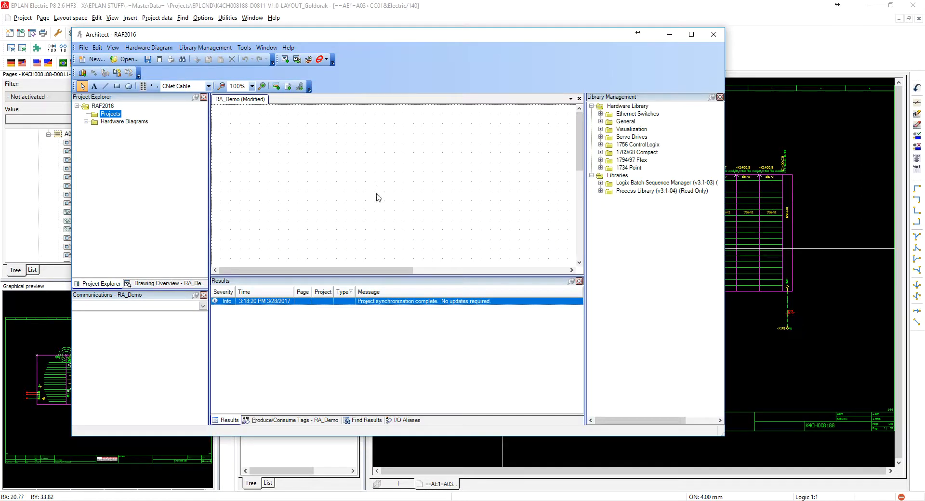
Import the ePLAN configuration file EPLAN to S5000__RATEST into the RA_Demo layout and accept the listed module changes
click(321, 59)
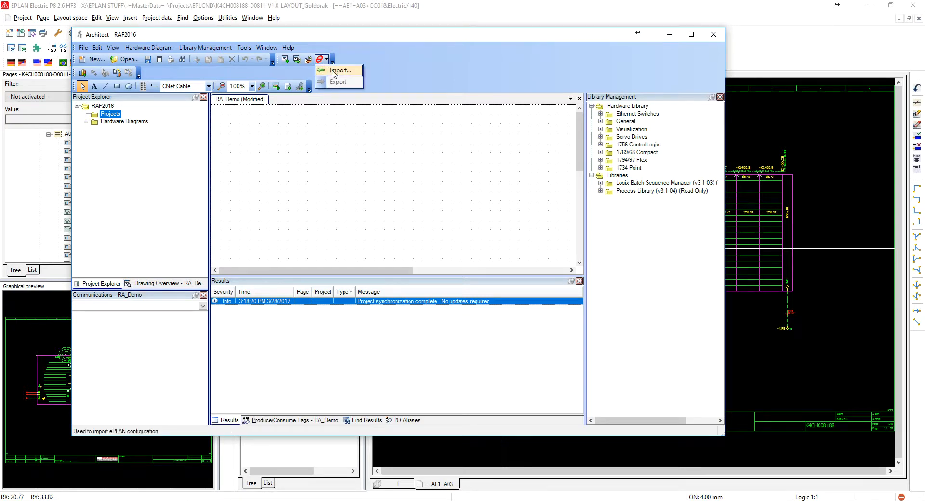
click(333, 71)
click(232, 120)
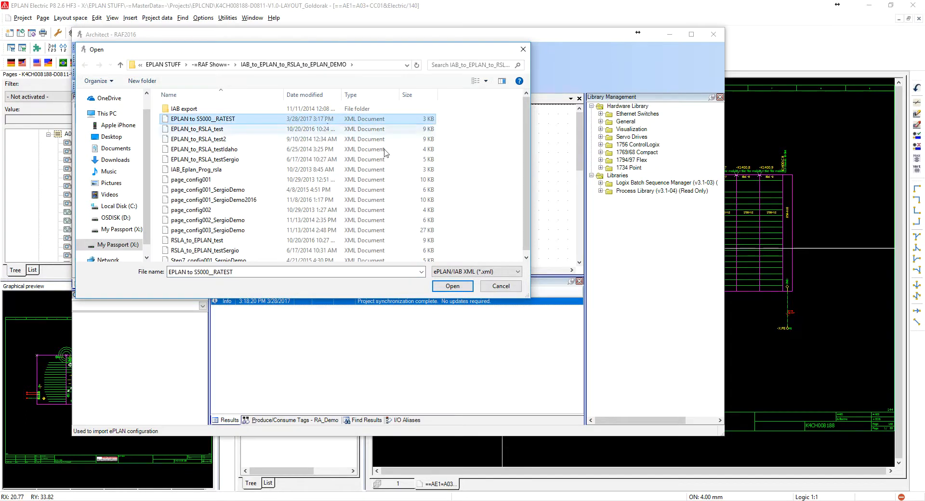
click(449, 288)
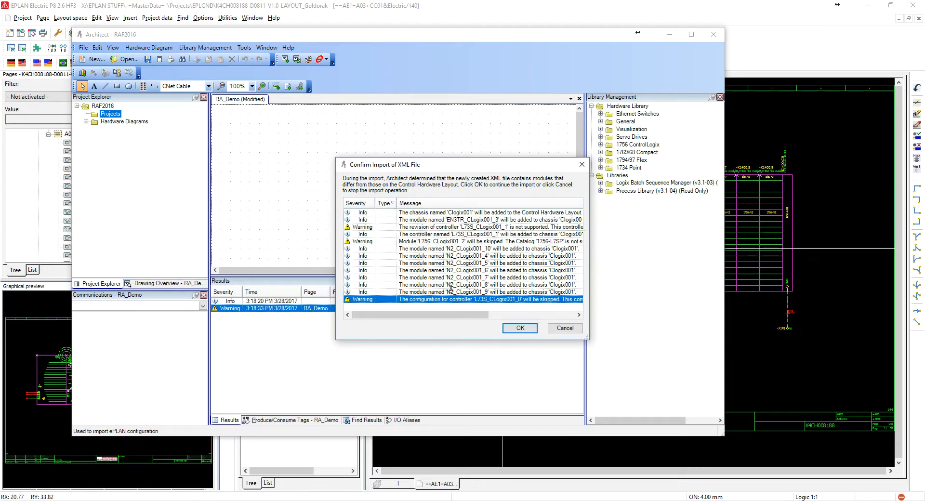
click(520, 328)
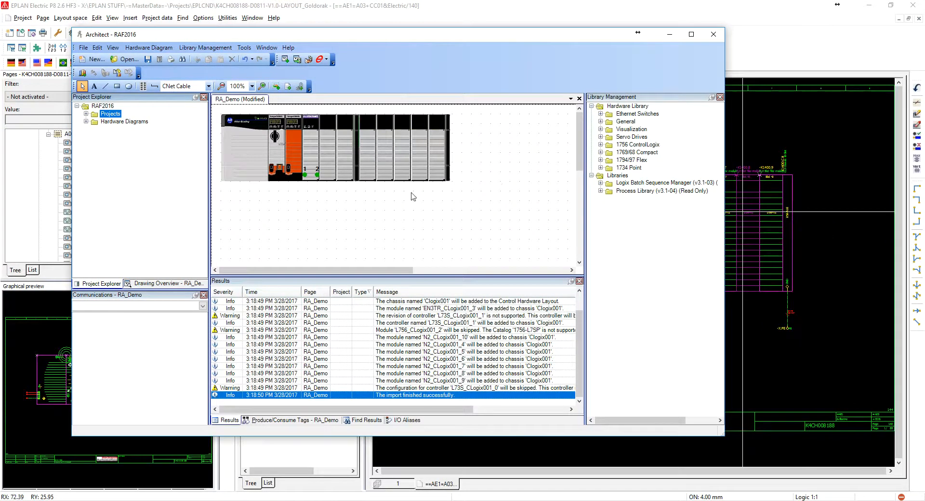
Select the Ethernet module in the imported chassis and check the produce/consume tags, find results and I/O aliases
click(318, 147)
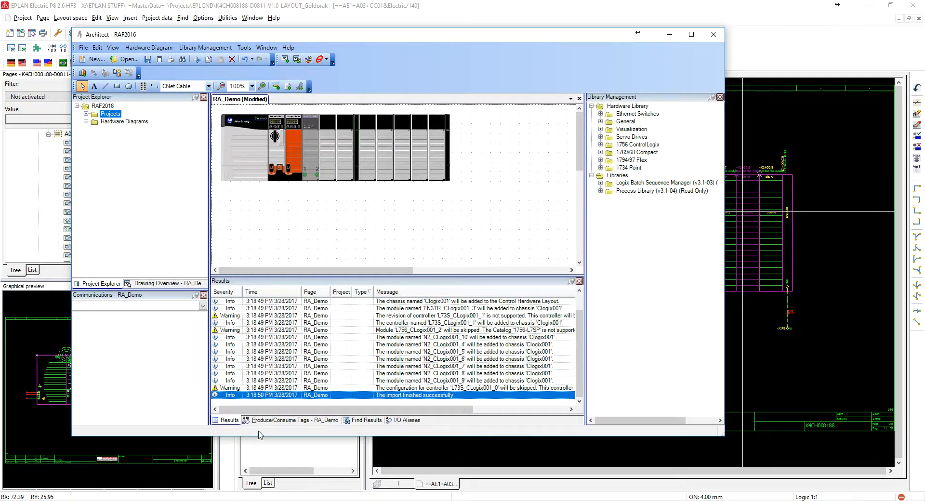
click(272, 420)
click(364, 421)
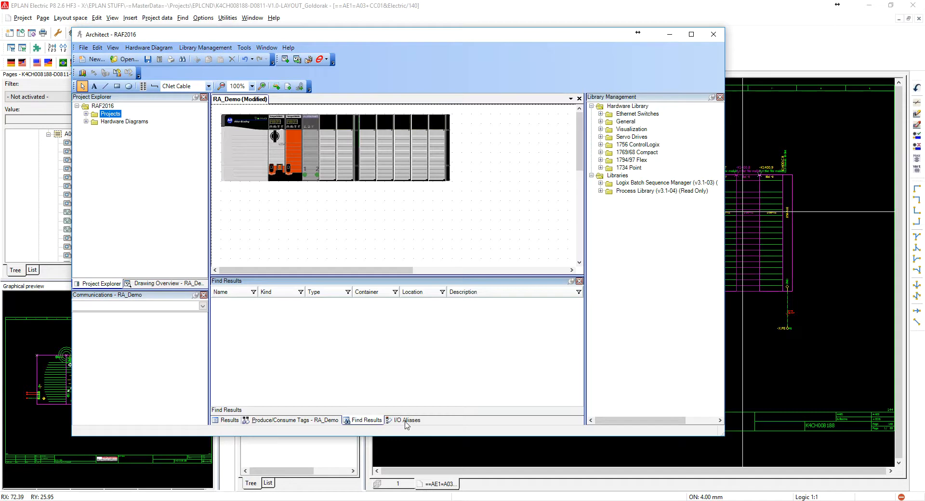
click(406, 421)
Inspect the modules of the imported chassis slot by slot in the RA_Demo layout, and return to EPLAN
click(324, 166)
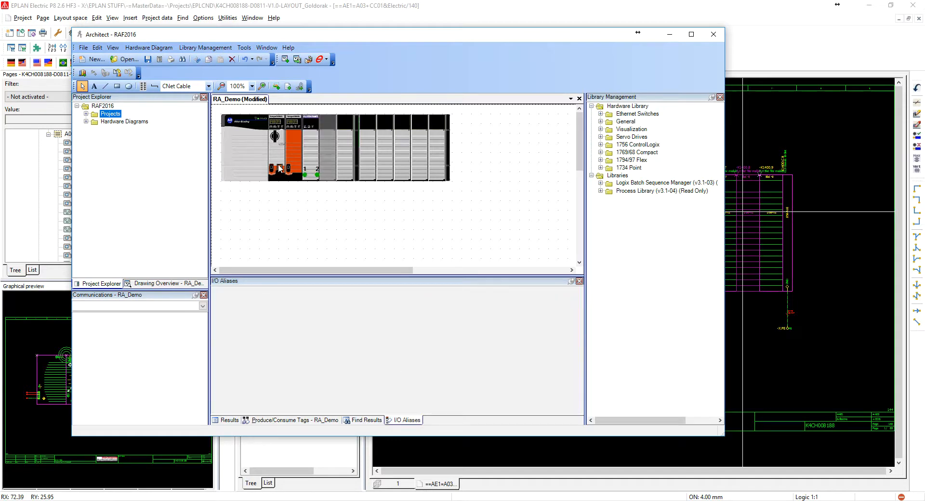
click(267, 156)
click(278, 151)
click(311, 152)
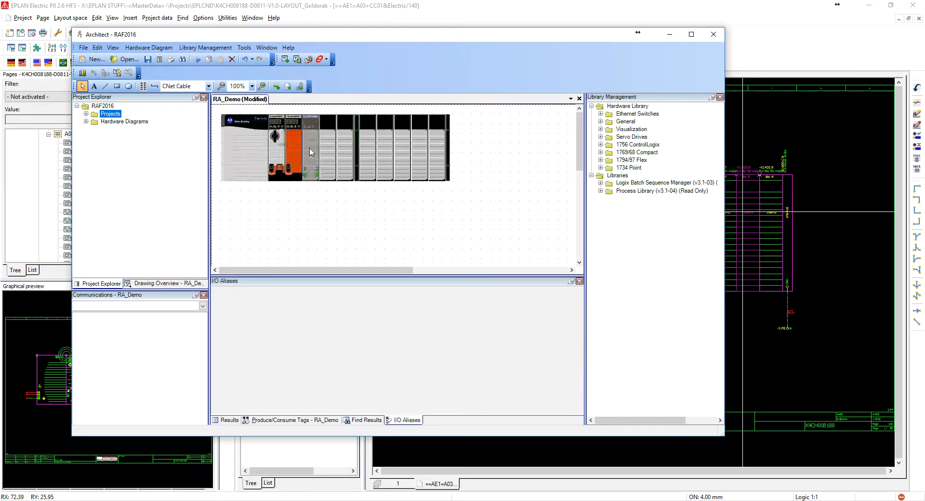
click(332, 150)
click(345, 148)
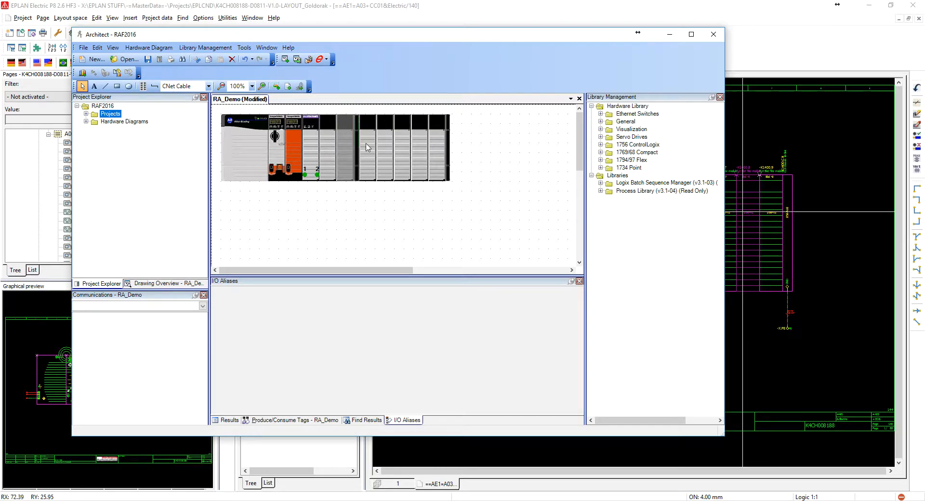
click(368, 147)
click(386, 145)
click(403, 148)
click(419, 152)
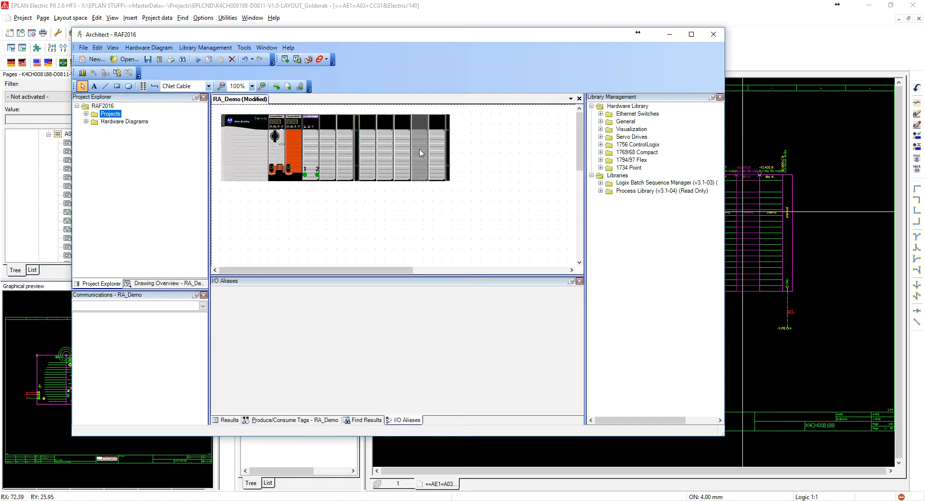
click(791, 35)
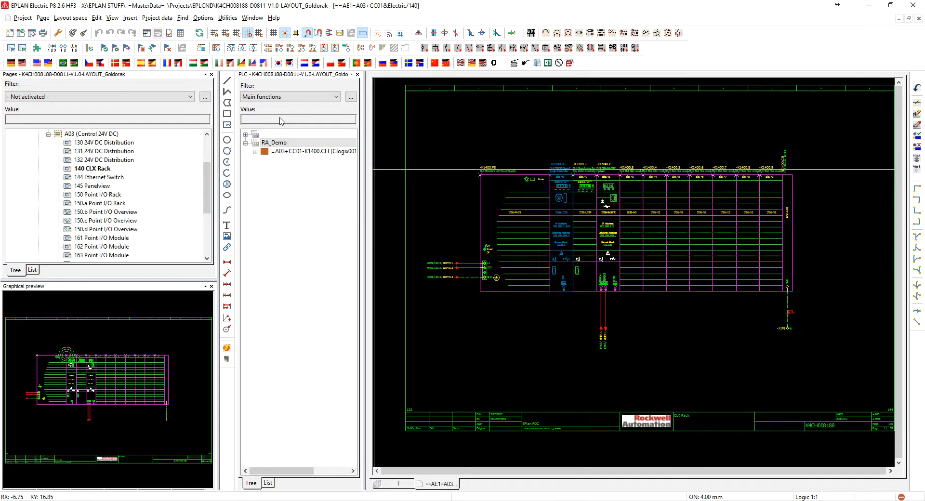
Deactivate the filter of the PLC navigator and expand the K1400.CH chassis under RA_Demo
click(295, 98)
click(280, 107)
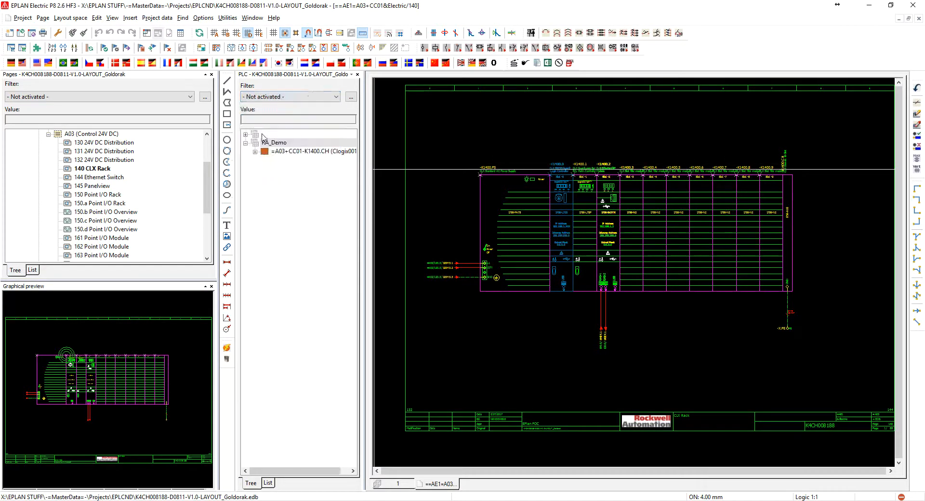
click(255, 151)
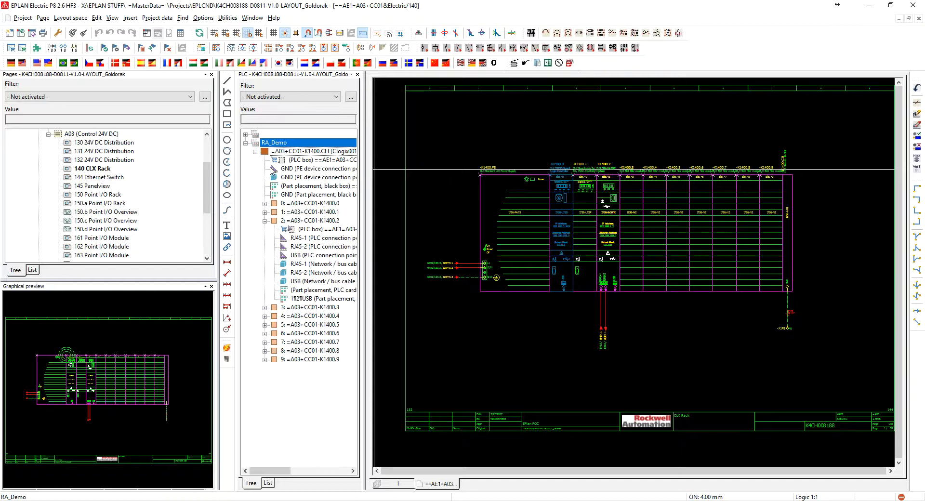
Examine the PLC boxes, connection points and part placements of the modules in slots 1 to 3, and collapse those modules again
click(265, 212)
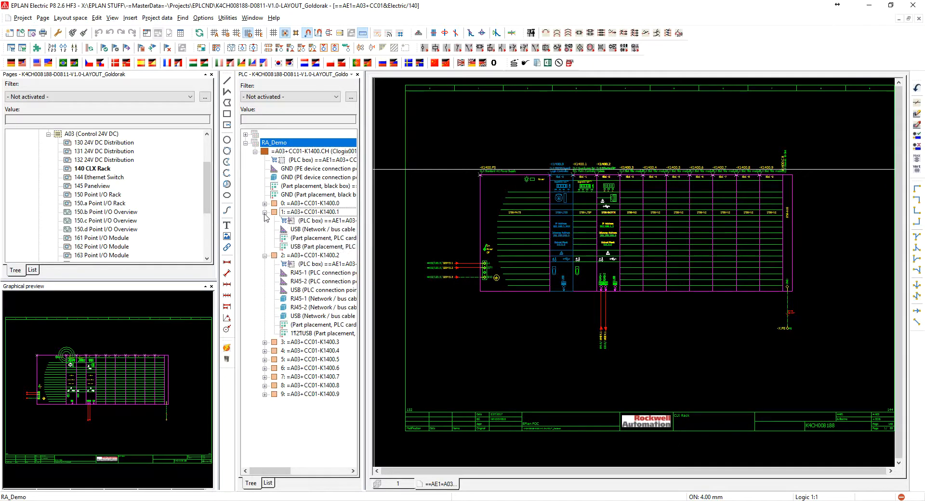
click(304, 230)
click(301, 221)
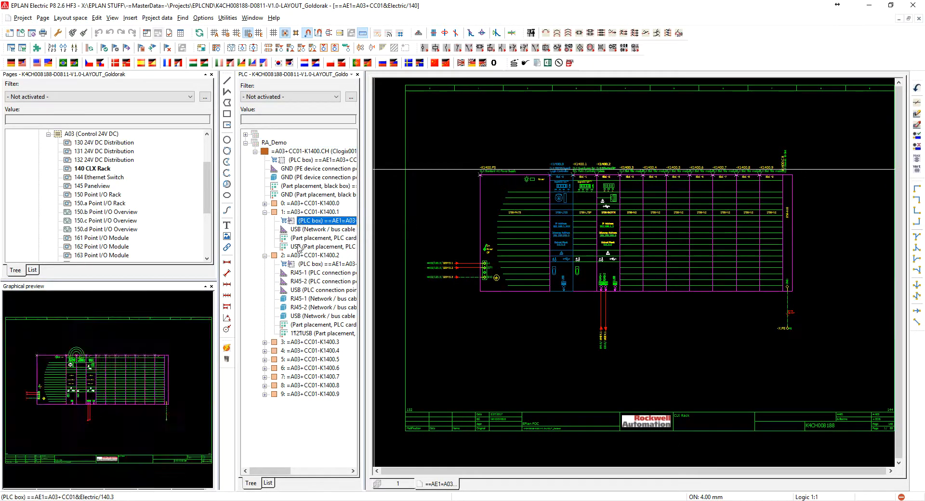
click(305, 274)
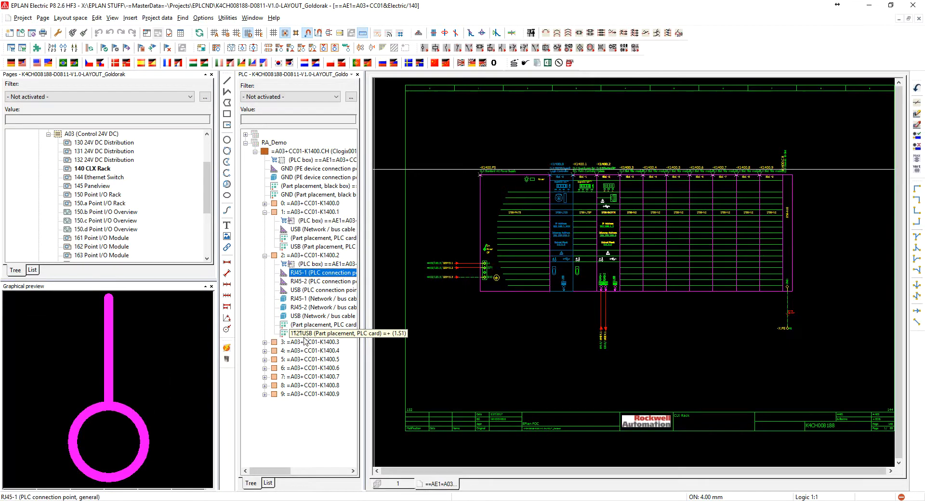
click(264, 343)
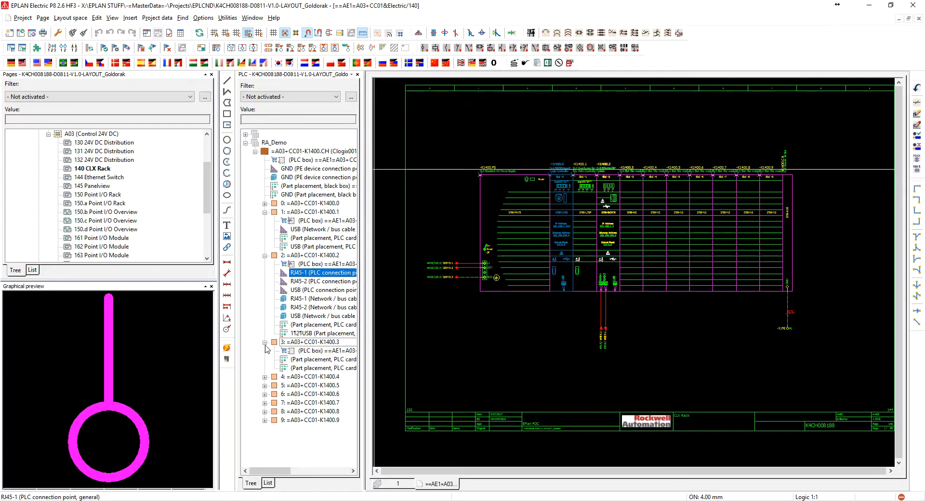
click(265, 256)
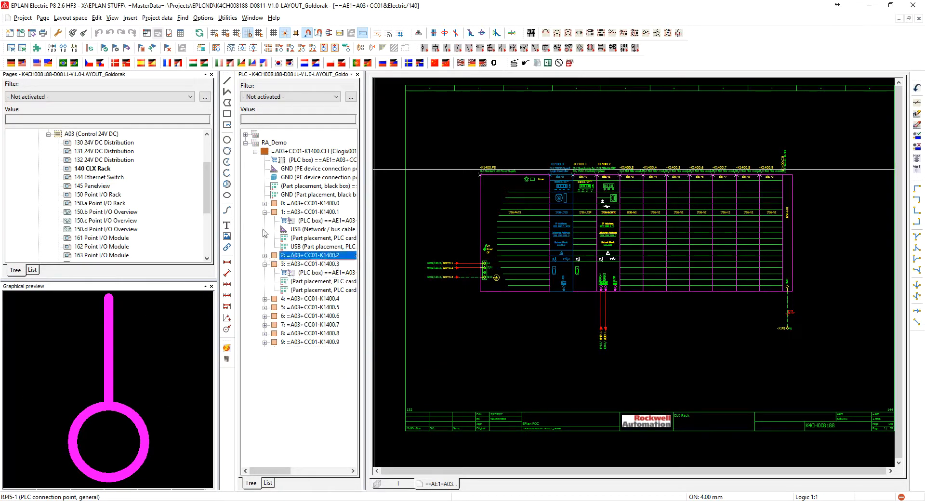
click(265, 212)
click(264, 230)
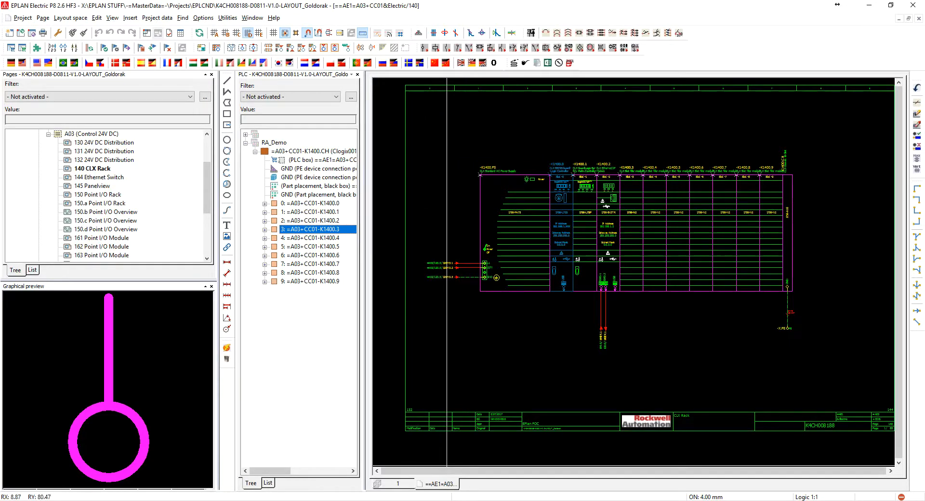
Switch to Architect, check the ePLAN export option for the RA_Demo layout, and return to EPLAN
click(545, 500)
click(330, 153)
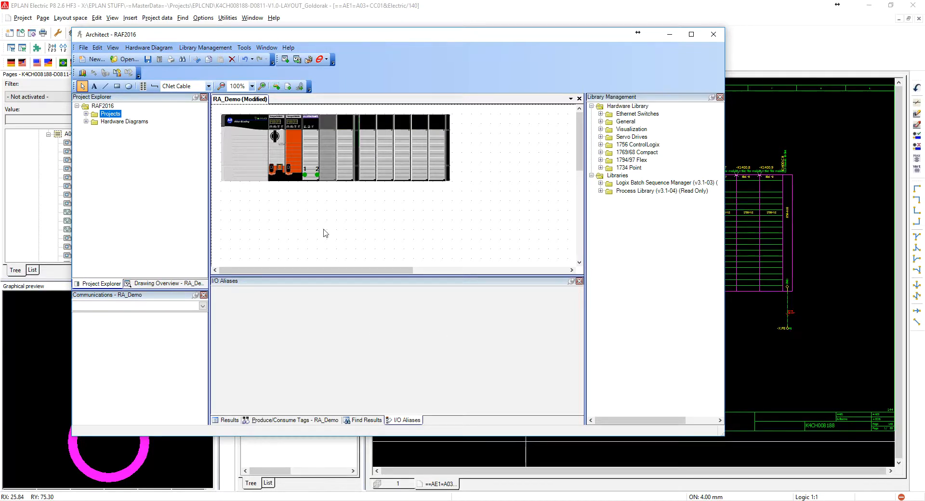
click(321, 61)
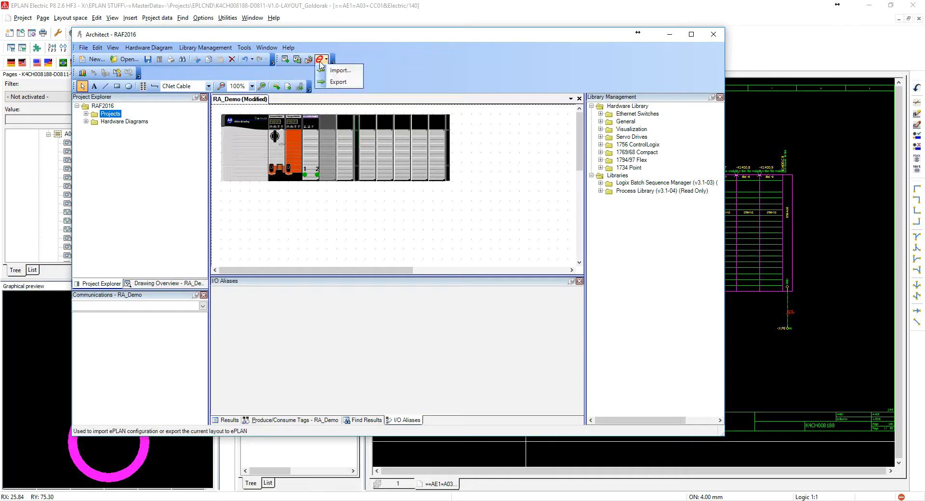
click(337, 82)
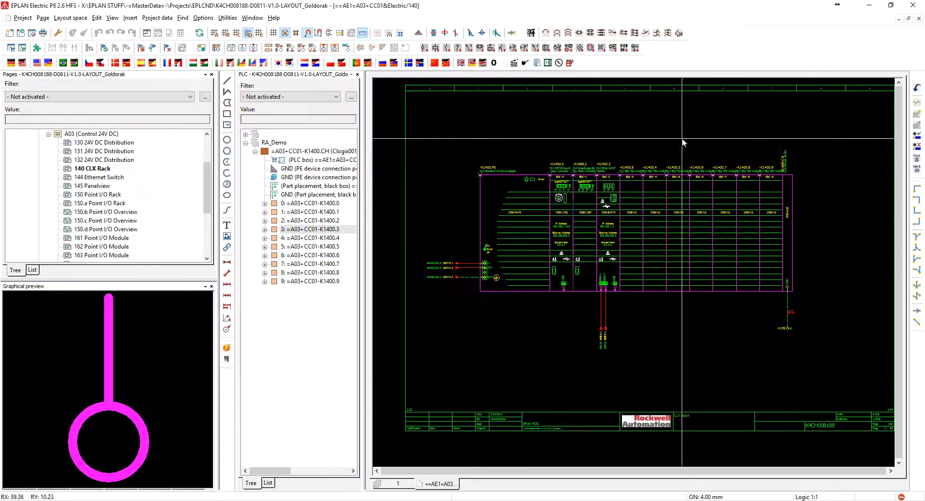